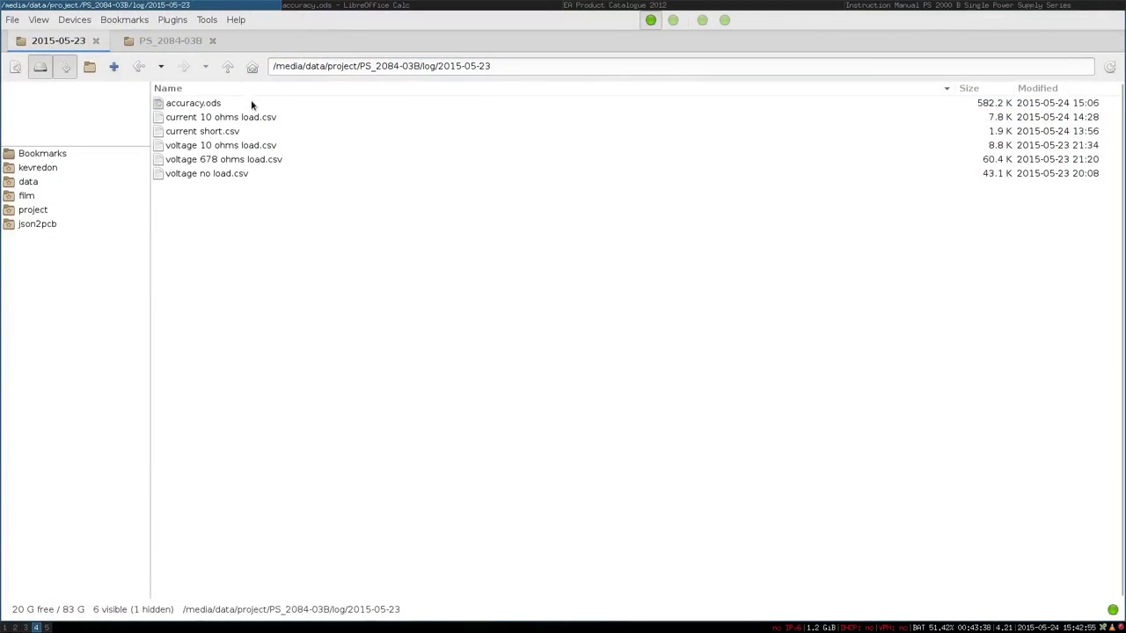
Step: Review the current and voltage CSV logs in the 2015-05-23 folder, selecting all five files from "current 10 ohms load.csv" to "voltage no load.csv"
left_click(251, 118)
left_click(204, 175, "shift")
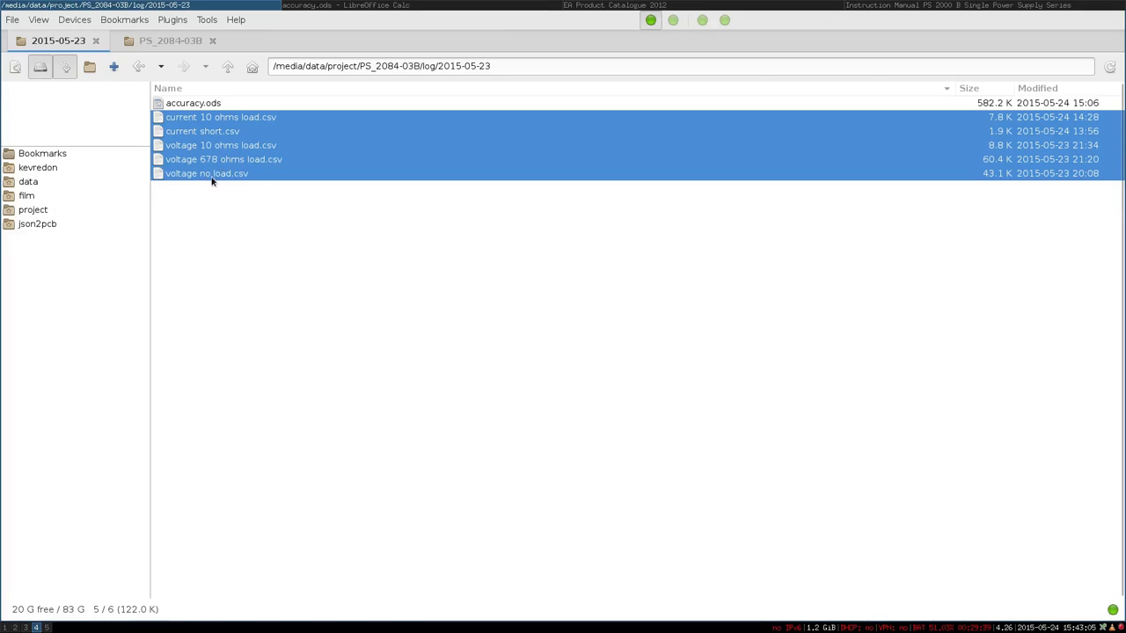
left_click(182, 124)
left_click(186, 133, "shift")
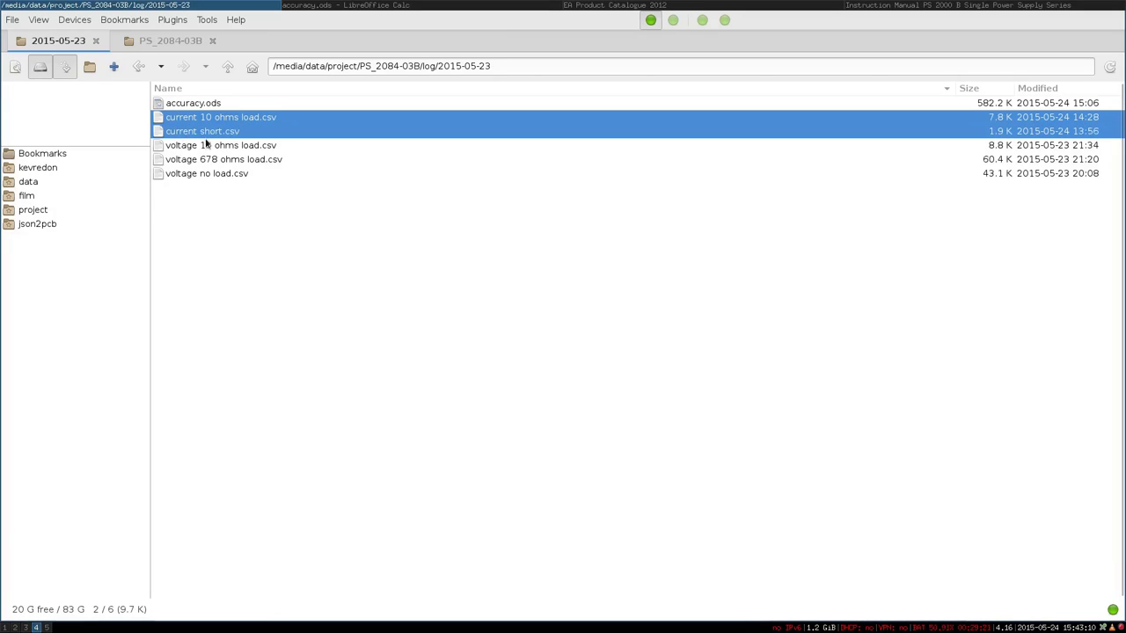
left_click(228, 189)
left_click(227, 121)
left_click(218, 176, "shift")
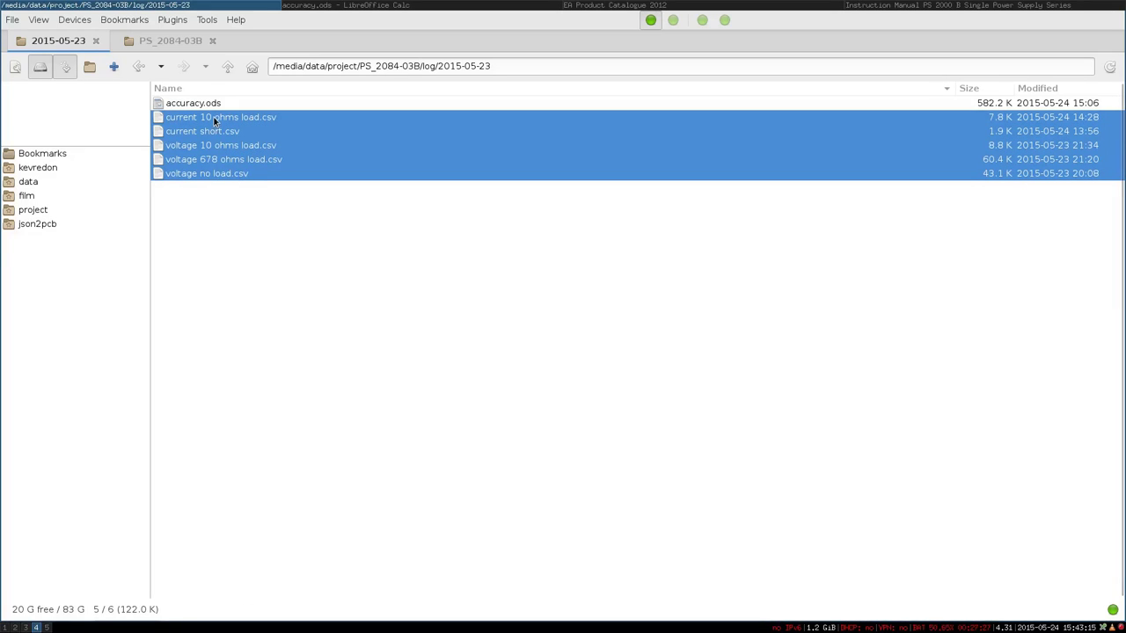
left_click(252, 211)
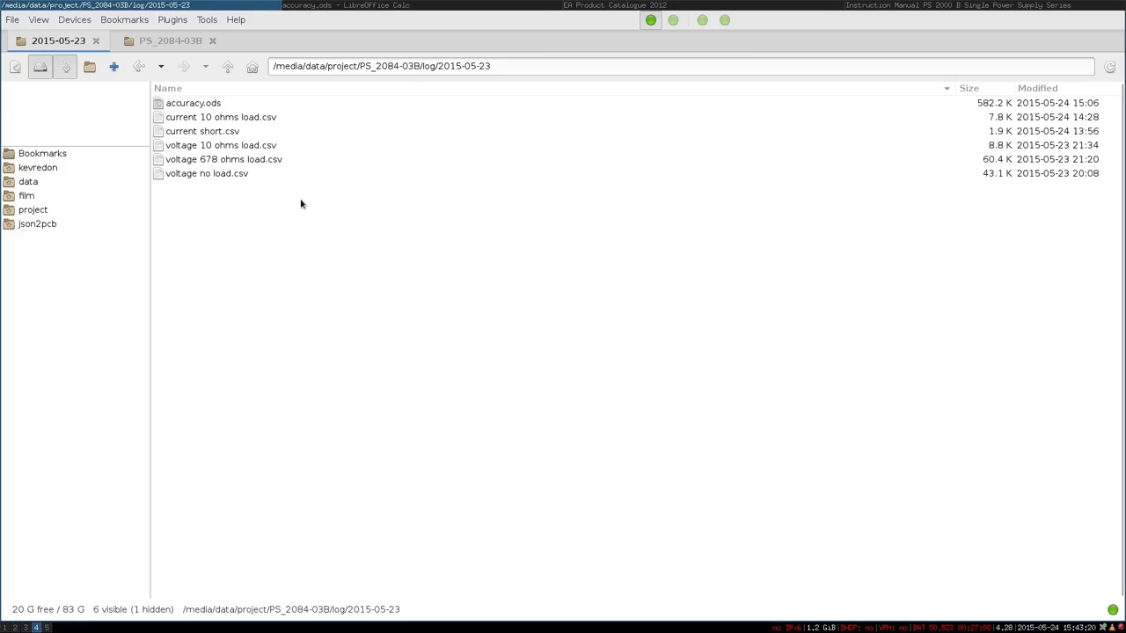
left_click(233, 119)
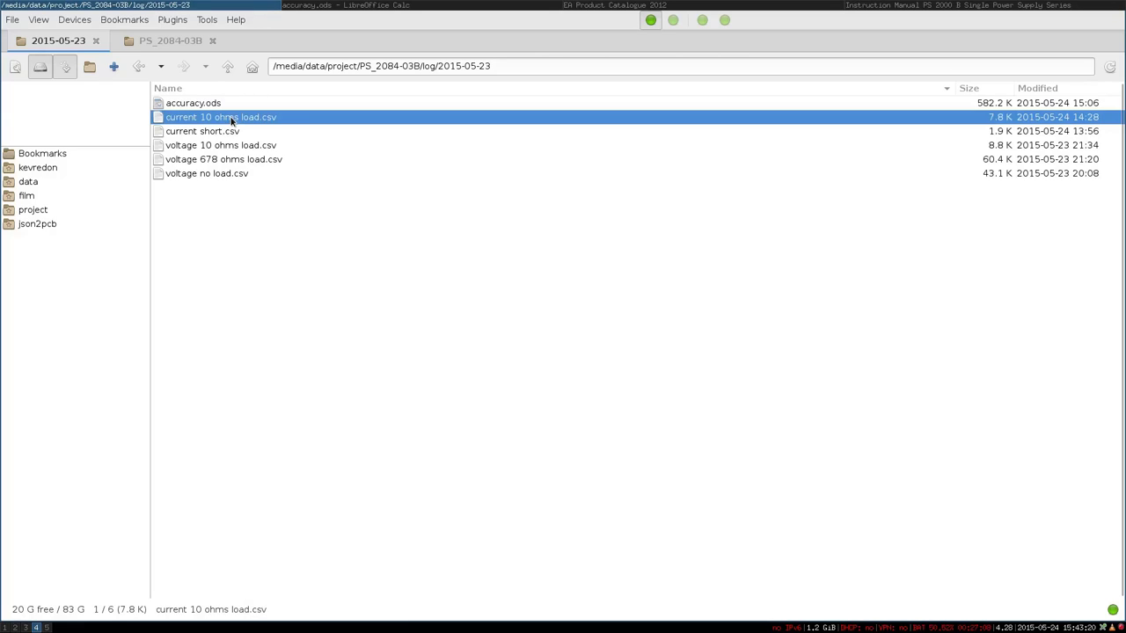
left_click(221, 173)
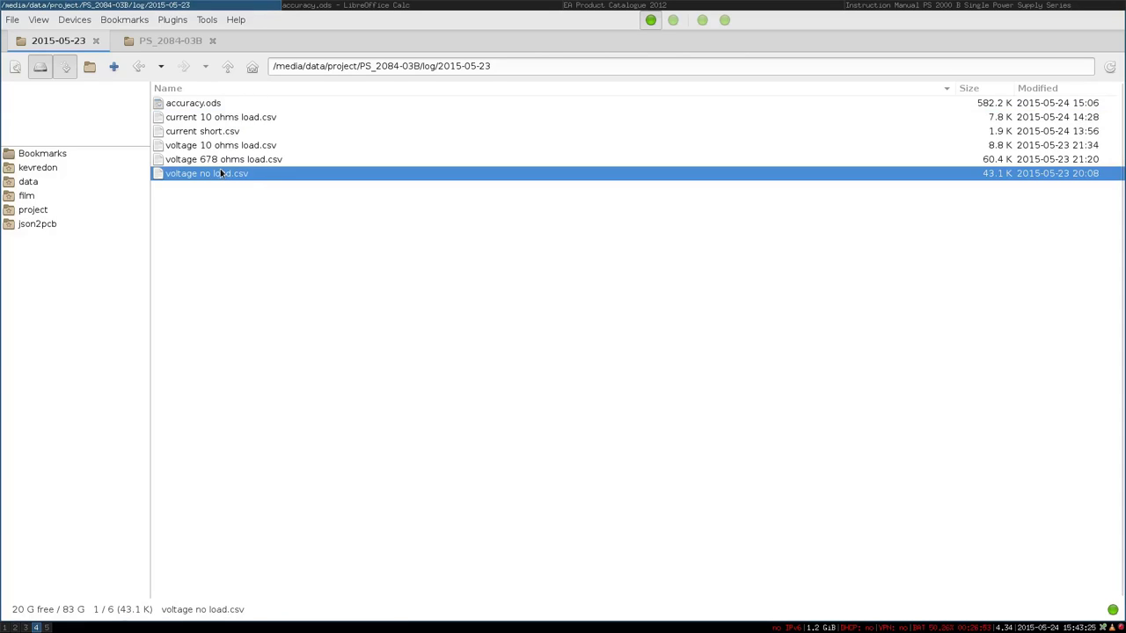
left_click(231, 123, "shift")
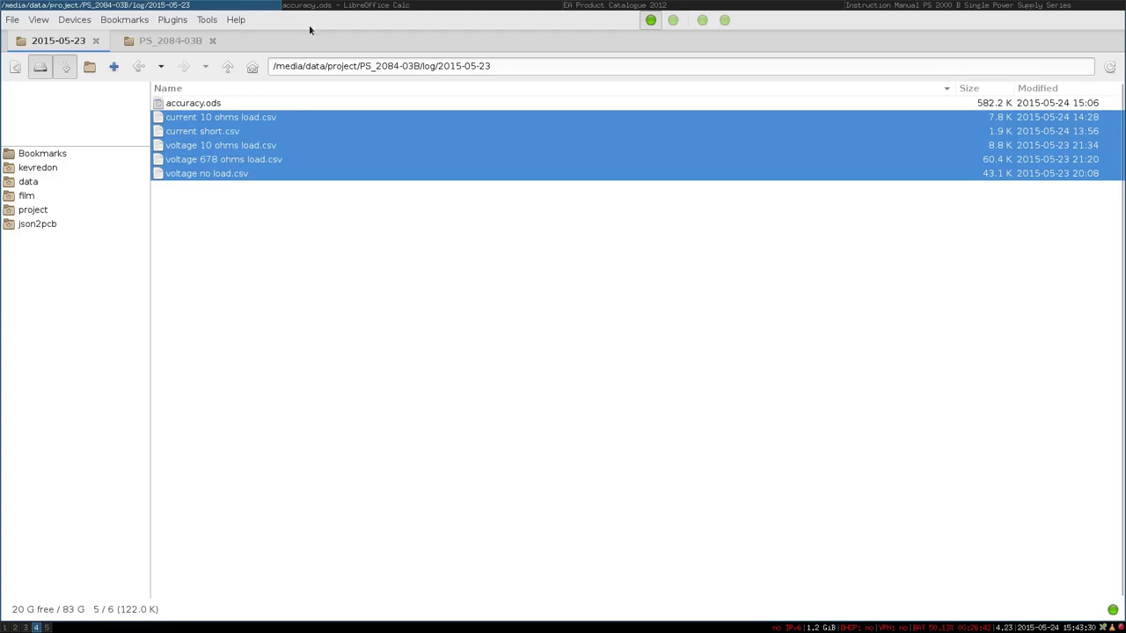
Step: Switch to accuracy.ods in LibreOffice Calc and examine the voltage difference chart and the table title on the "voltage without load" sheet
left_click(401, 7)
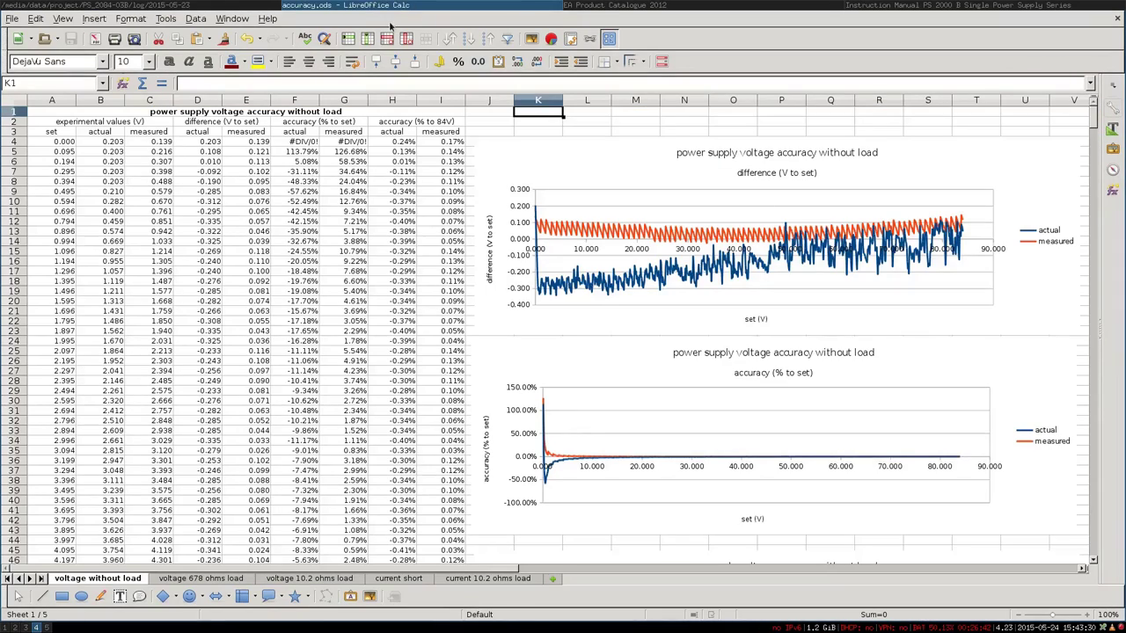
left_click(549, 157)
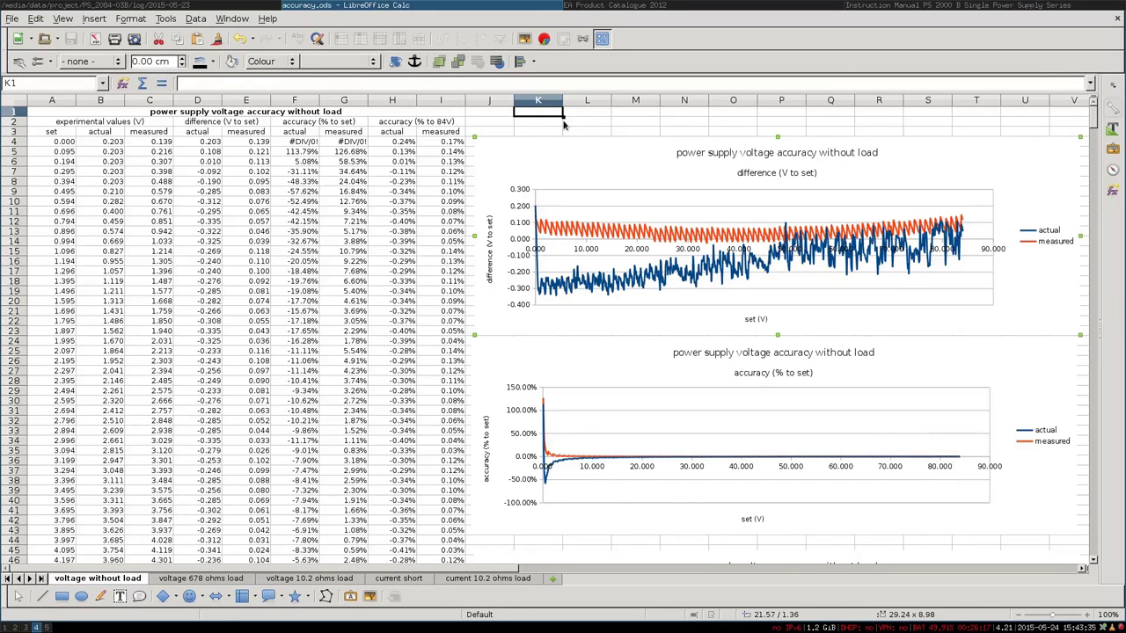
left_click(484, 122)
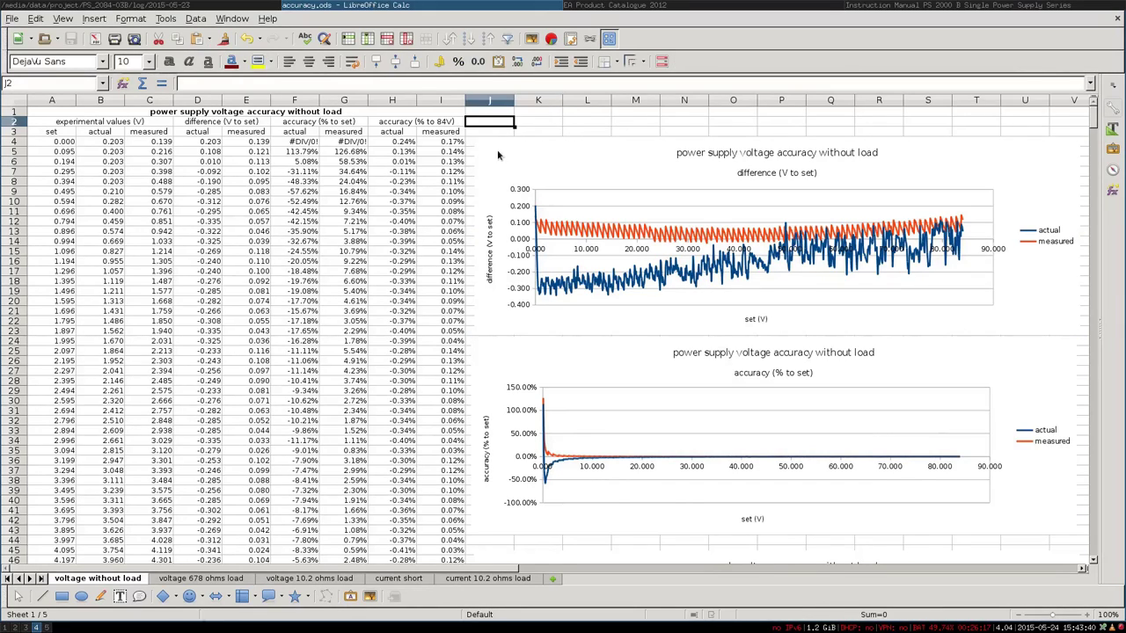
left_click(497, 152)
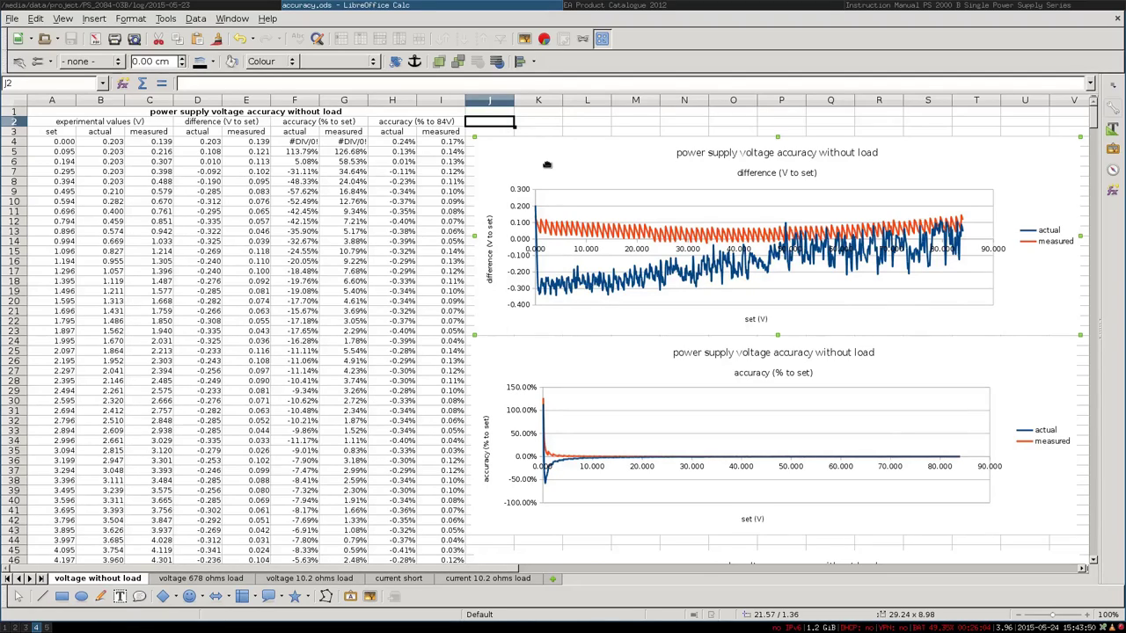
left_click(119, 114)
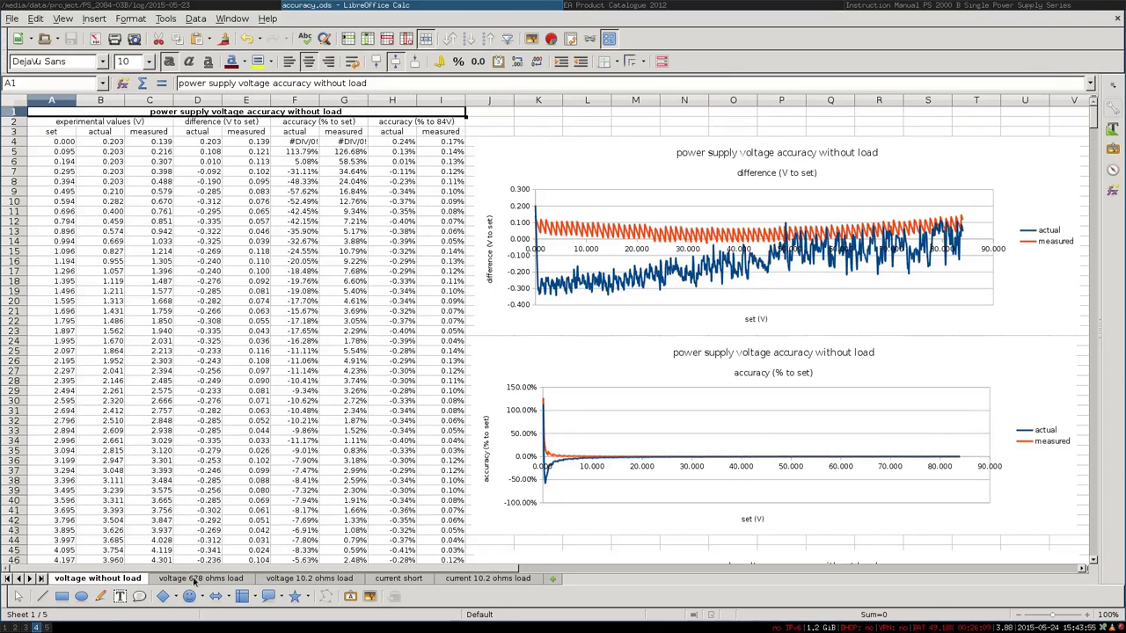
Step: Look through the remaining sheets up to "current 10.2 ohms load" and return to the "voltage without load" sheet
key("ctrl+Page_Down")
key("ctrl+Page_Down")
key("ctrl+Page_Down")
key("ctrl+Page_Down")
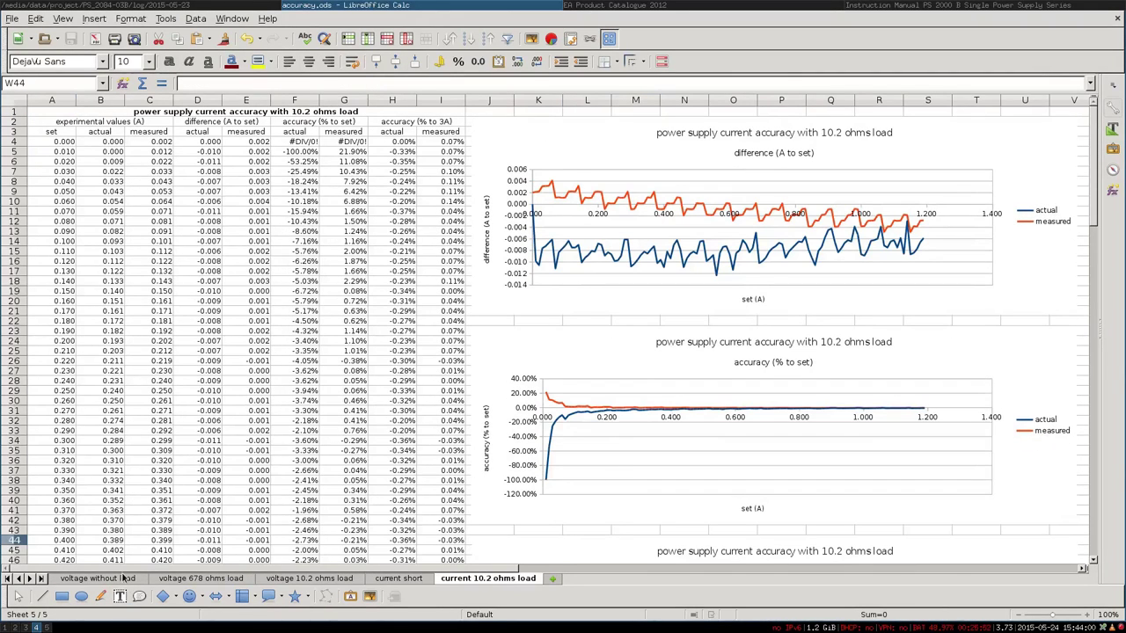
left_click(123, 578)
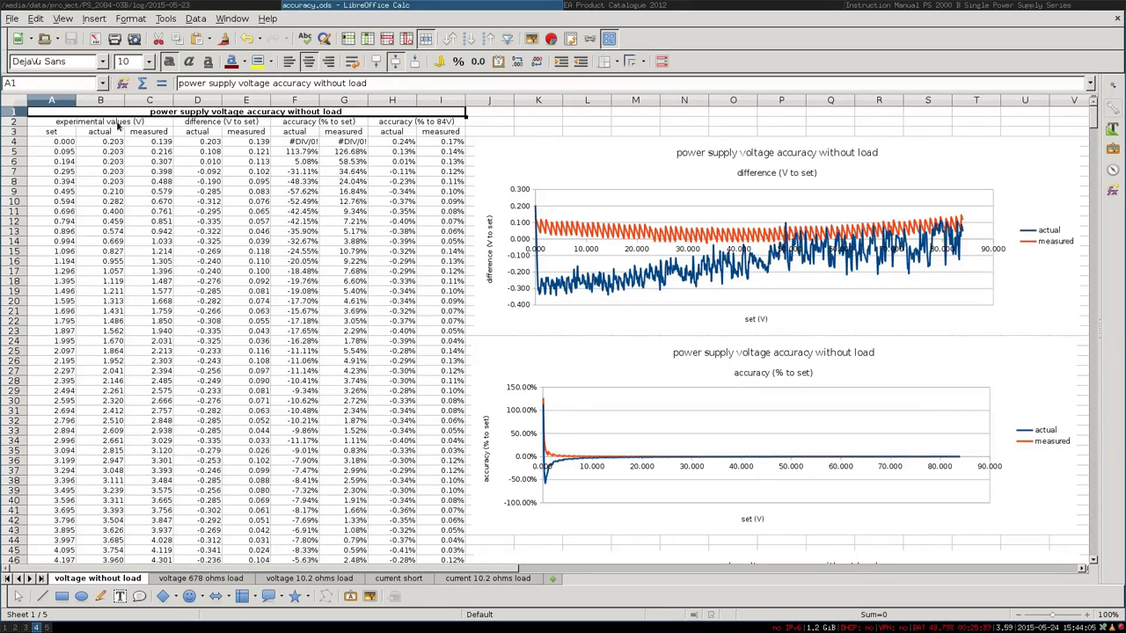
Step: Examine the set, actual and measured columns under "experimental values (V)", comparing the first row's readings with the set value
mouse_move(121, 123)
left_mouse_down()
mouse_move(115, 173)
mouse_move(116, 144)
left_mouse_up()
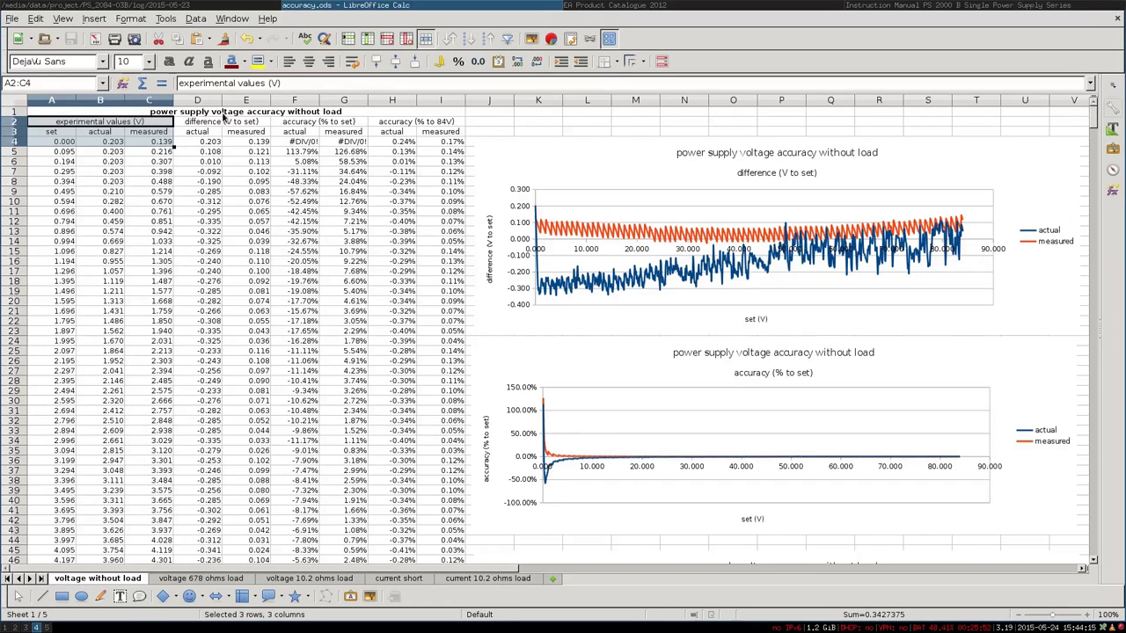
left_click_drag(53, 132, 59, 161)
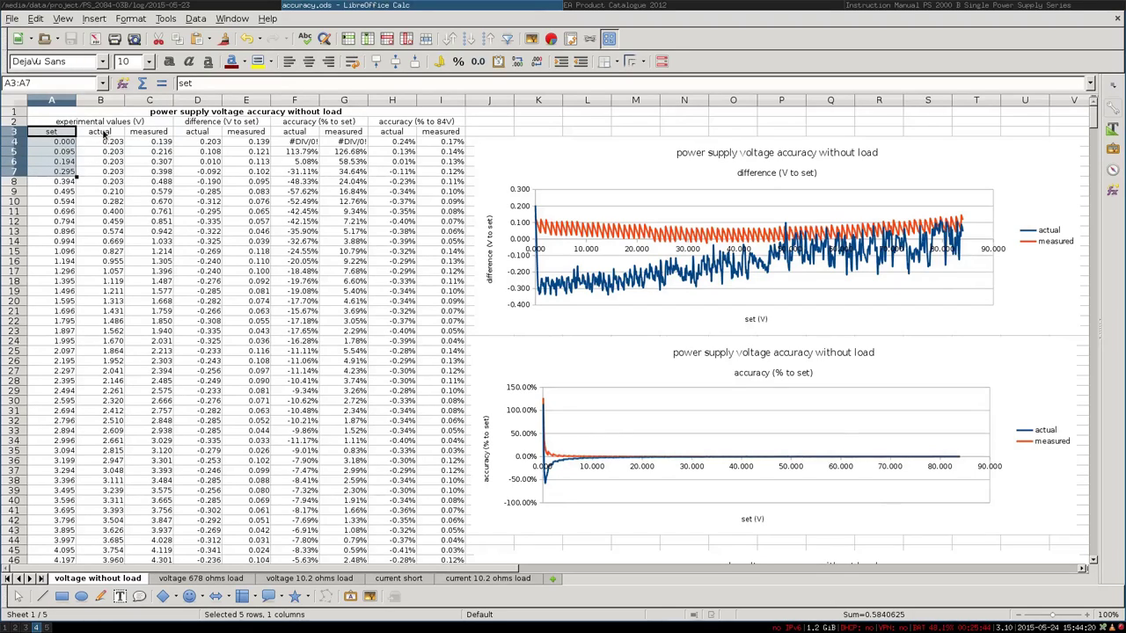
left_click_drag(109, 131, 102, 166)
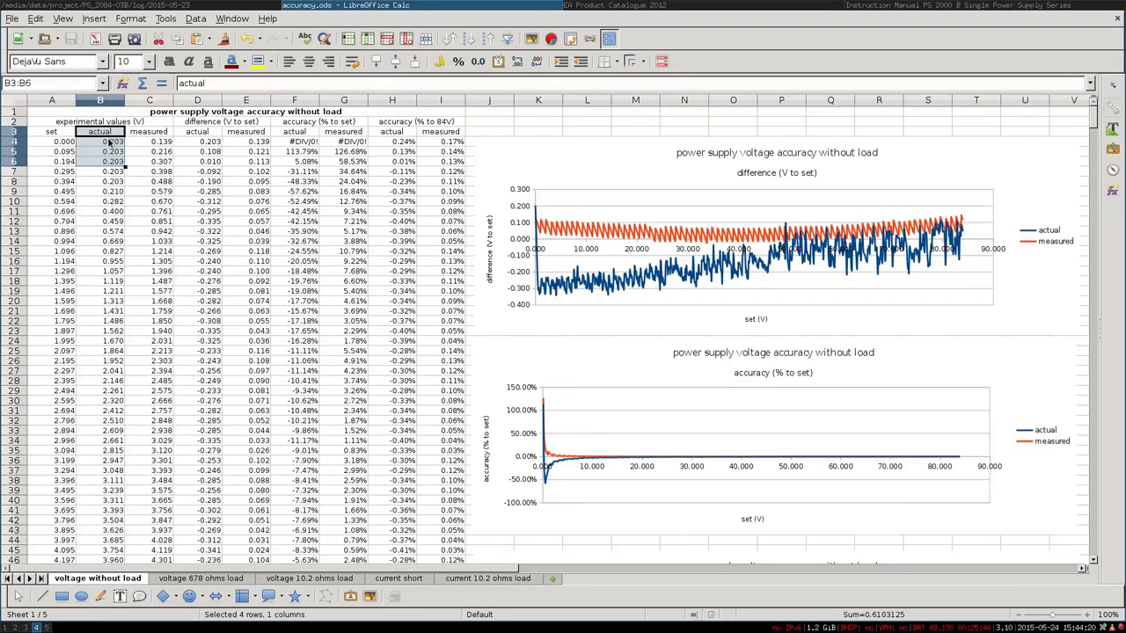
left_click(107, 145)
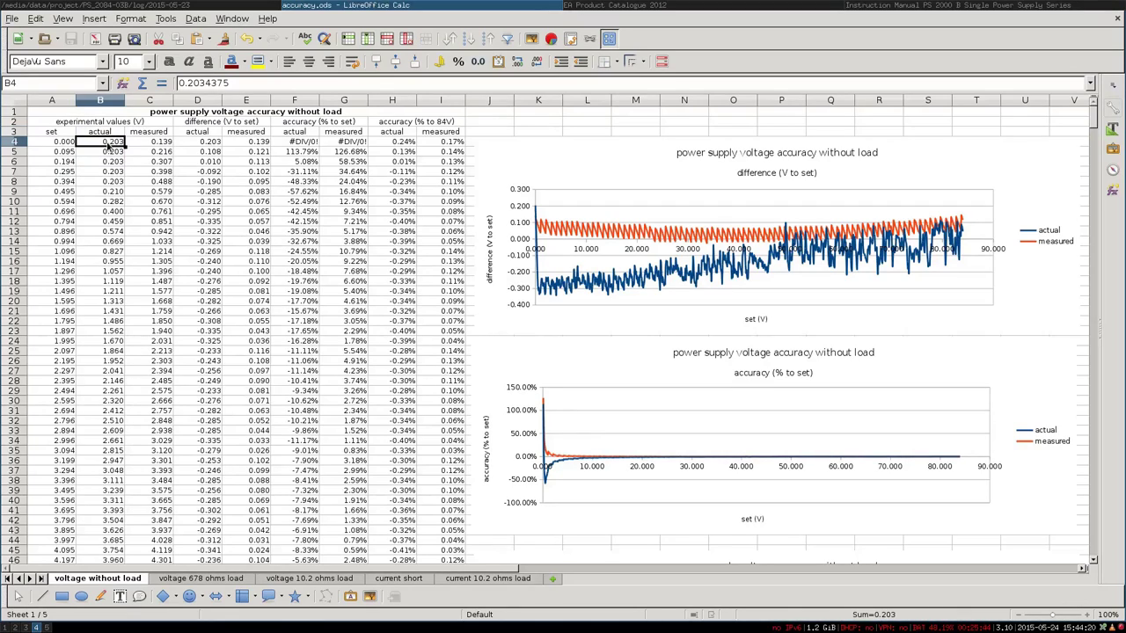
left_click(38, 143)
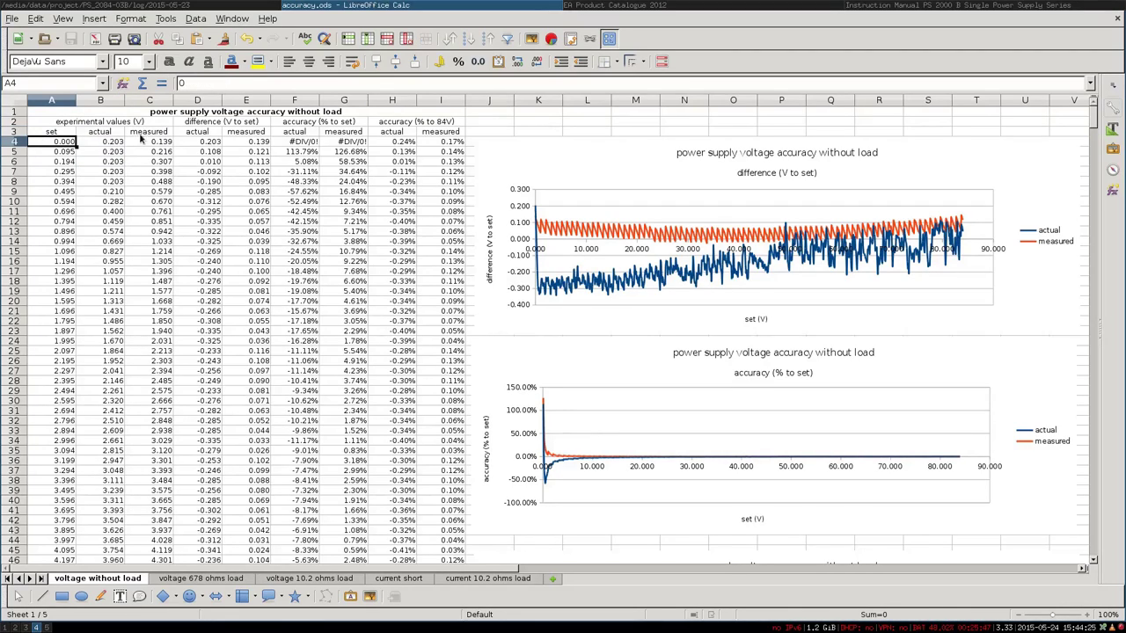
left_click_drag(143, 132, 156, 150)
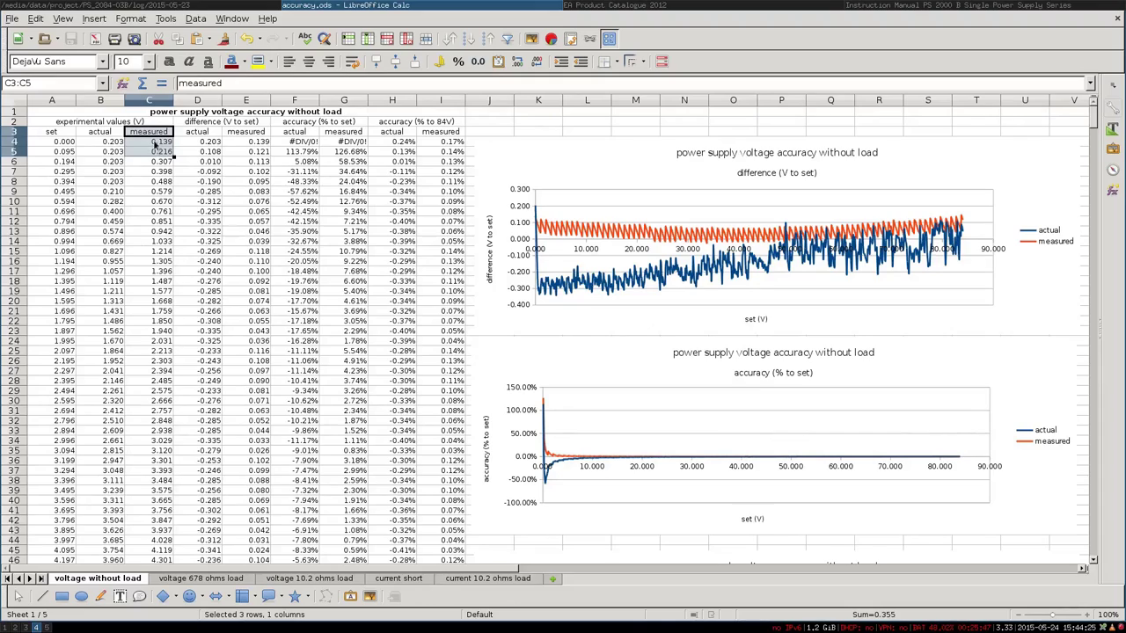
left_click(156, 145)
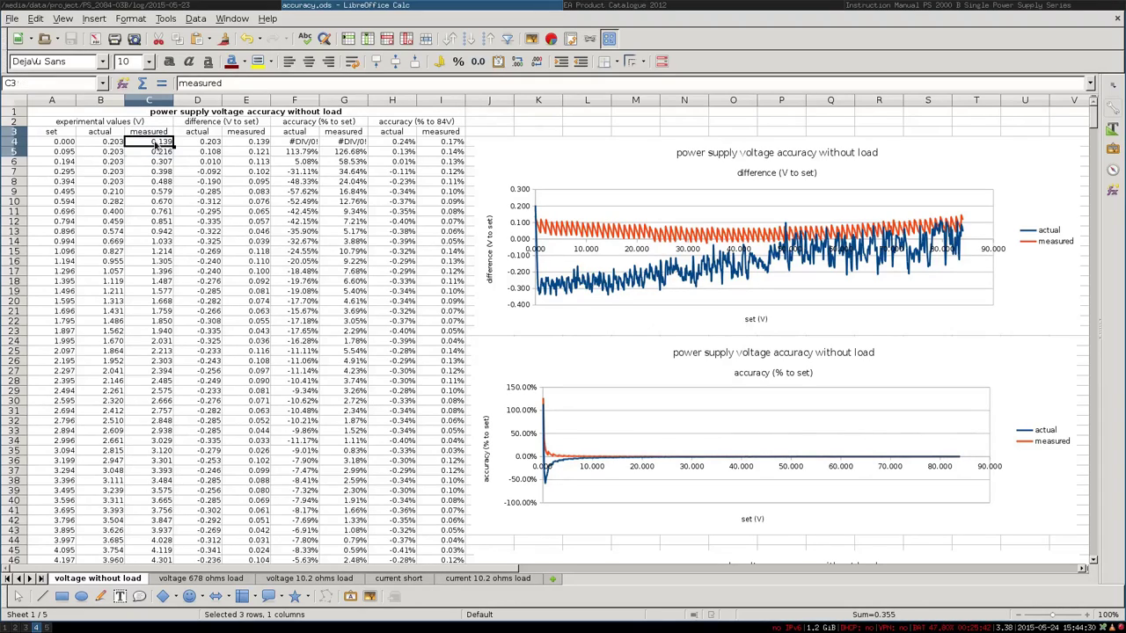
left_click(52, 144)
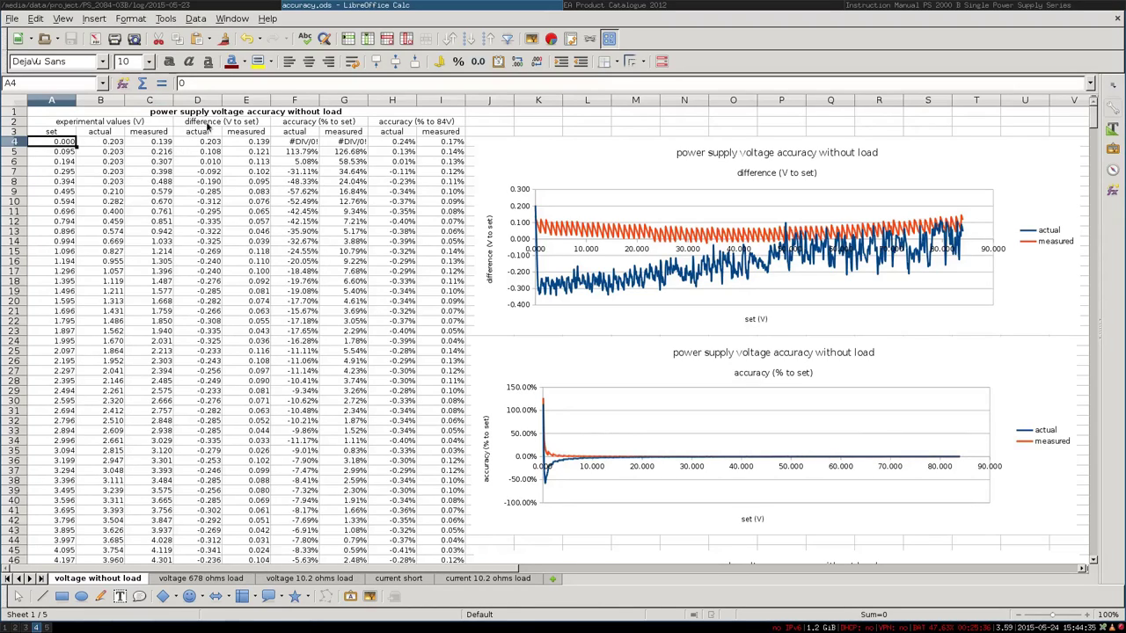
Step: Inspect the "difference (V to set)" columns and the formula in D4, relating the actual difference to the experimental actual column
left_click_drag(207, 125, 211, 148)
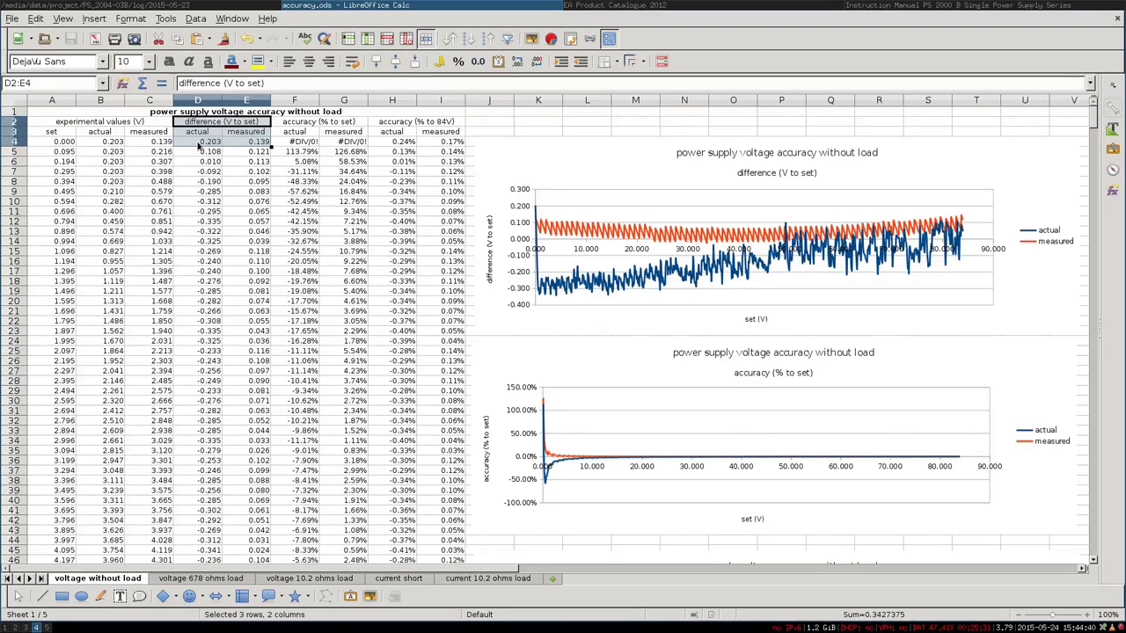
left_click(199, 145)
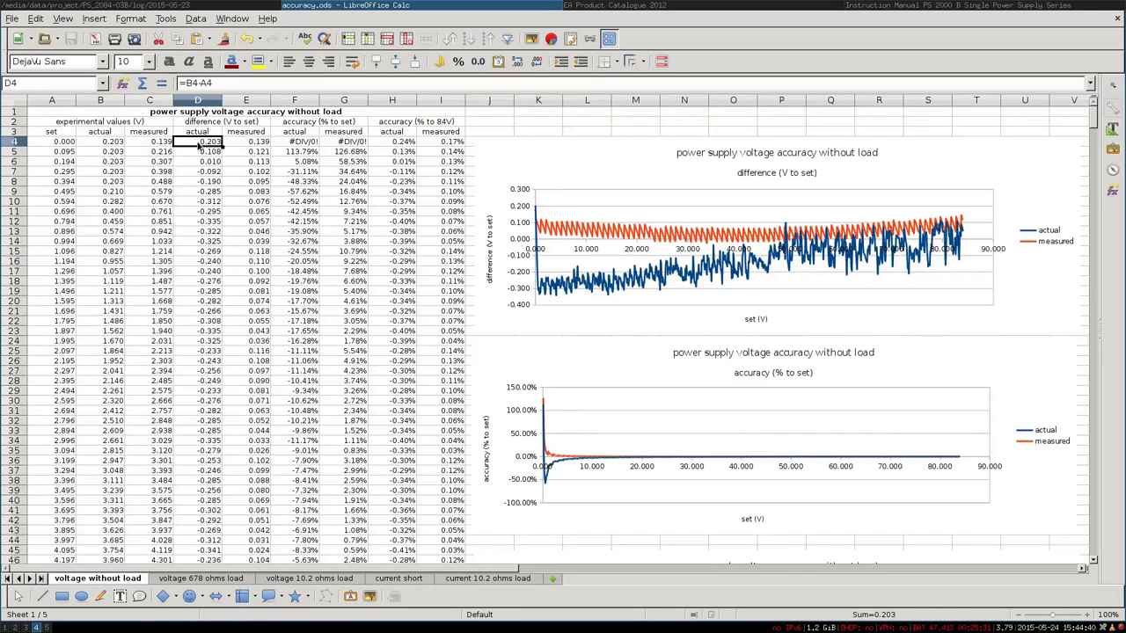
left_click_drag(208, 124, 204, 150)
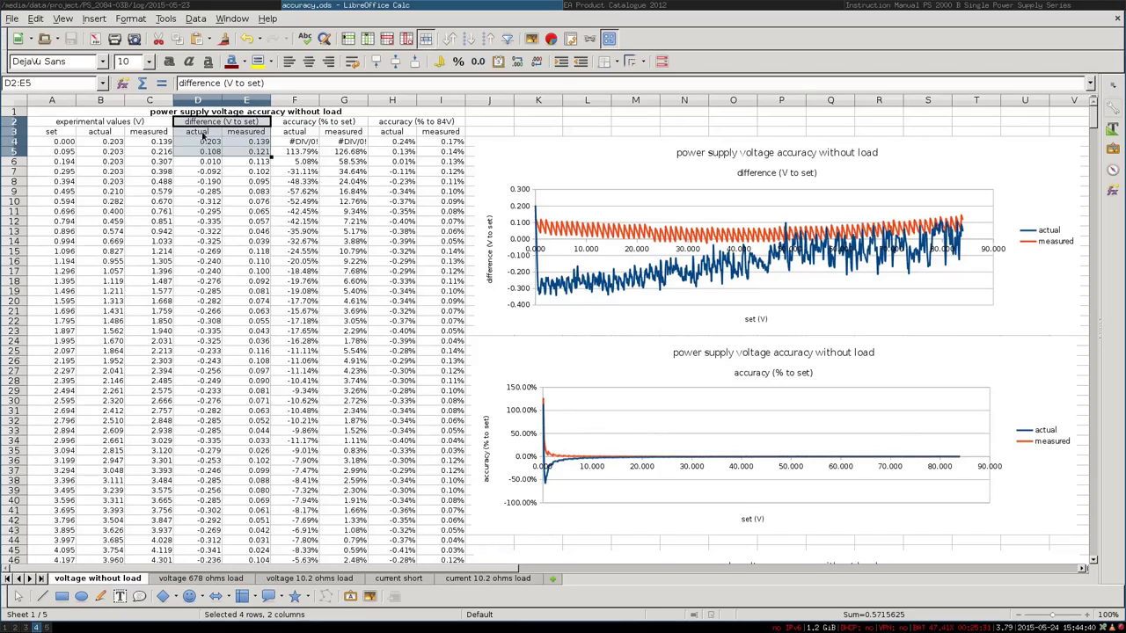
left_click(198, 141)
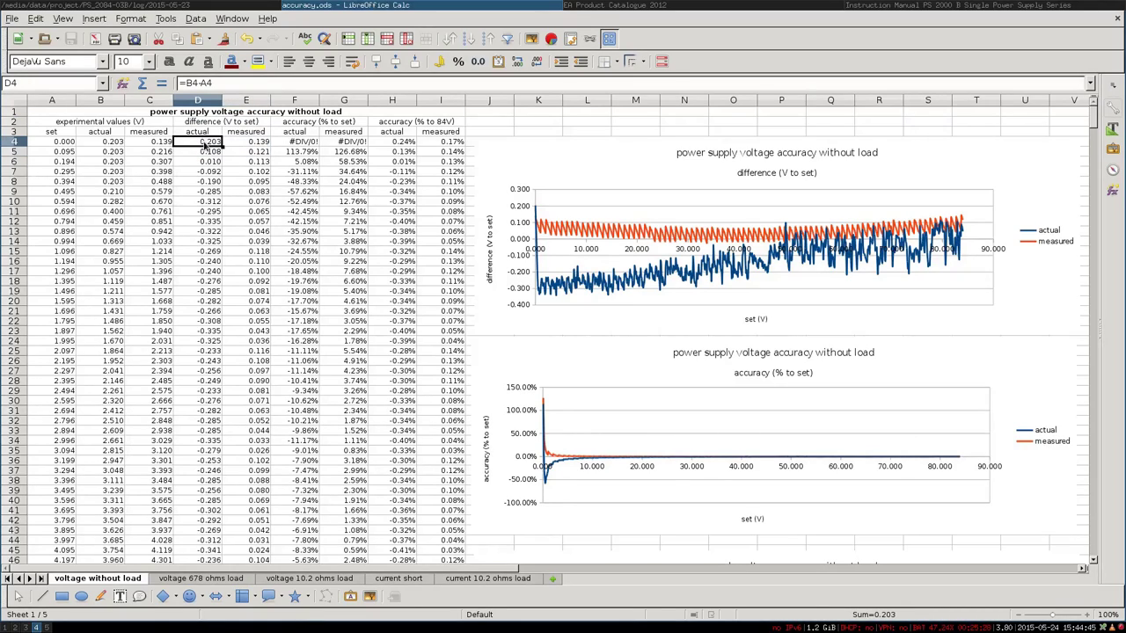
left_click_drag(207, 124, 207, 146)
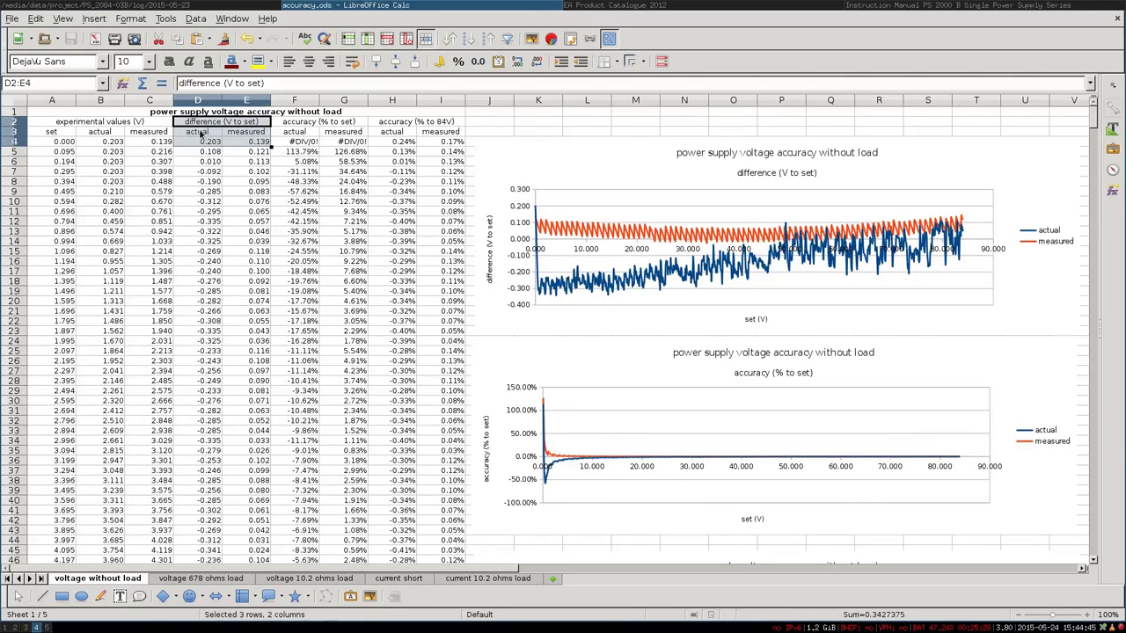
left_click(202, 142)
left_click(199, 132)
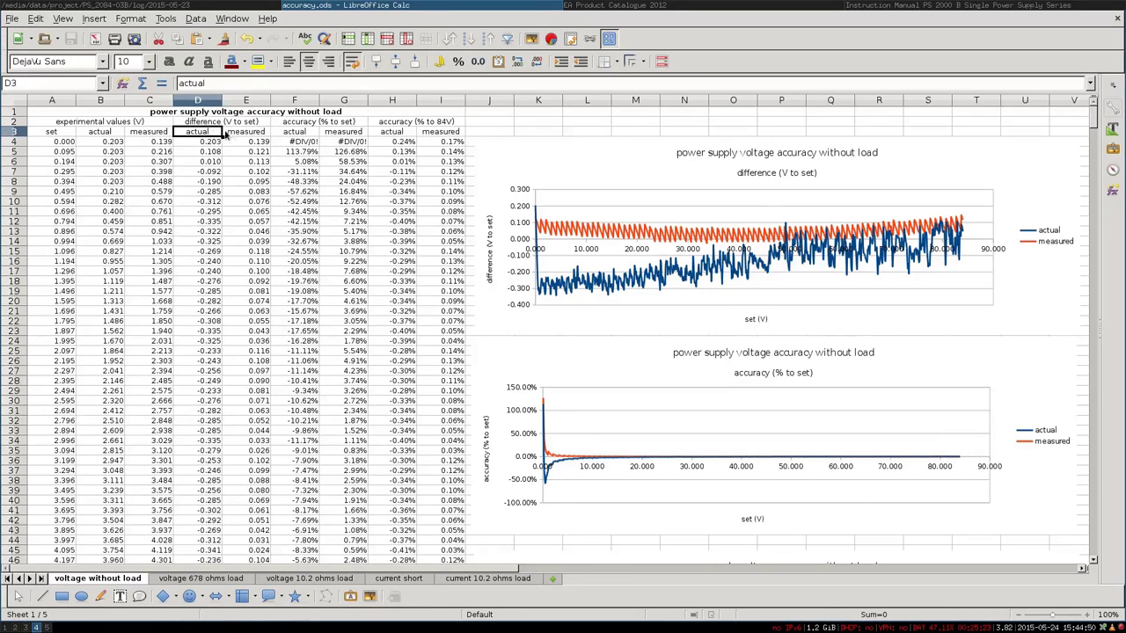
left_click(102, 137)
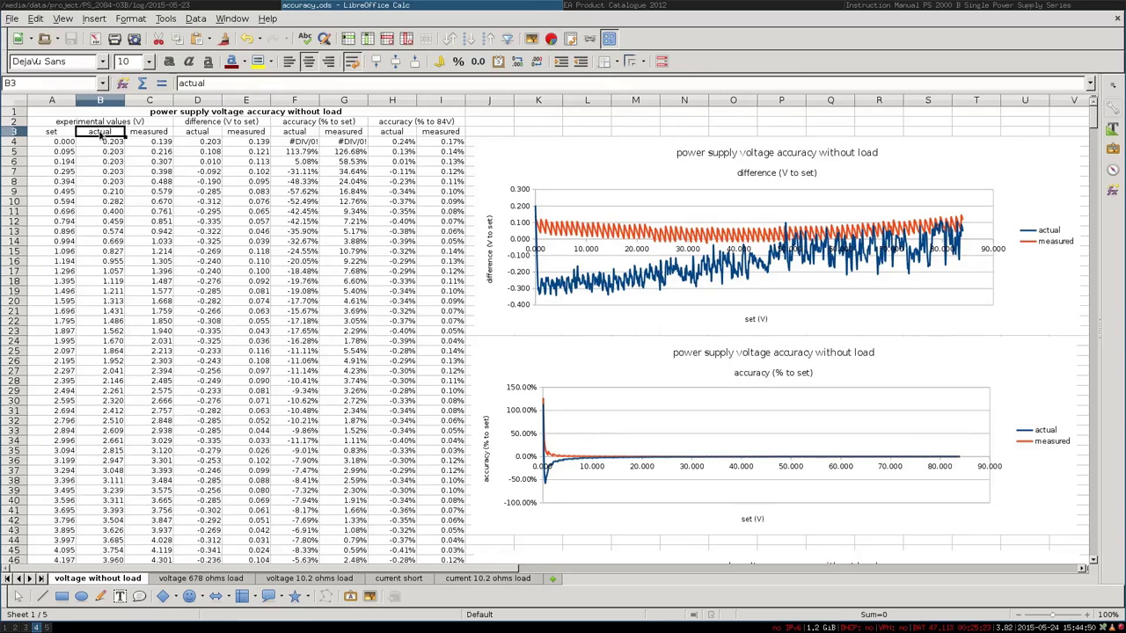
Step: Inspect the measured difference formula in E4 and relate it to the set voltage column
left_click(249, 135)
left_click(247, 144)
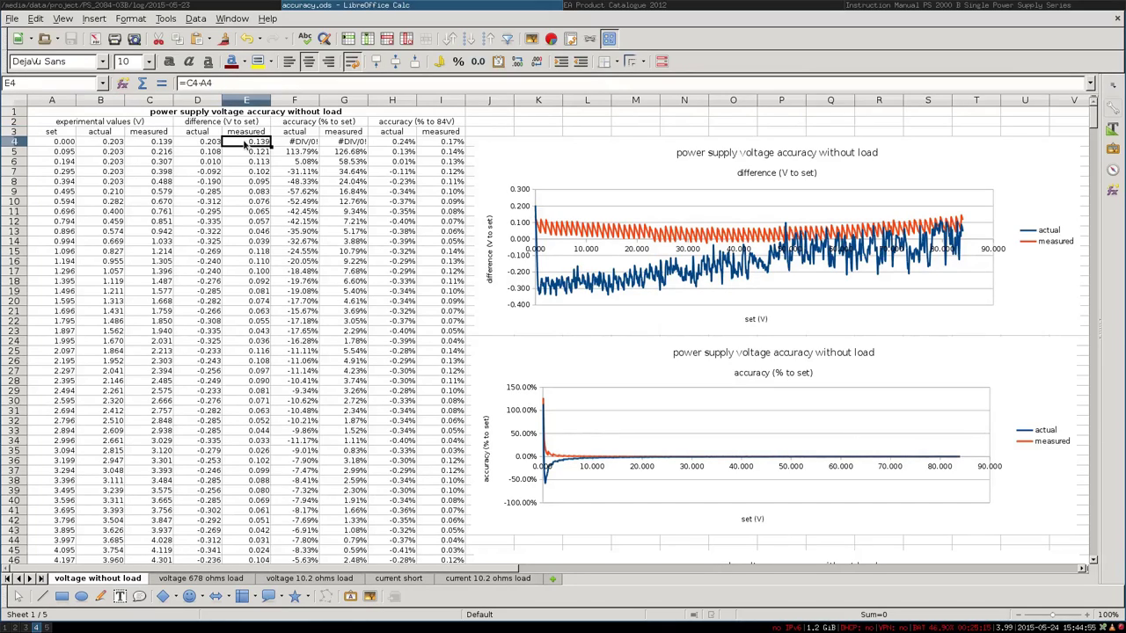
left_click(245, 134)
left_click(51, 133)
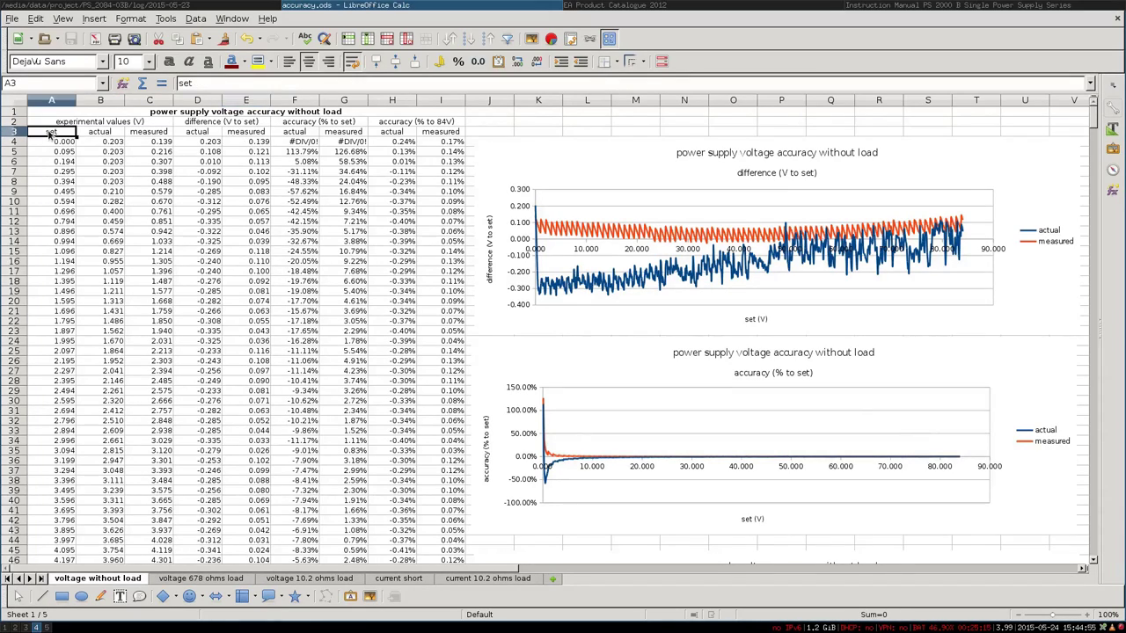
left_click(256, 142)
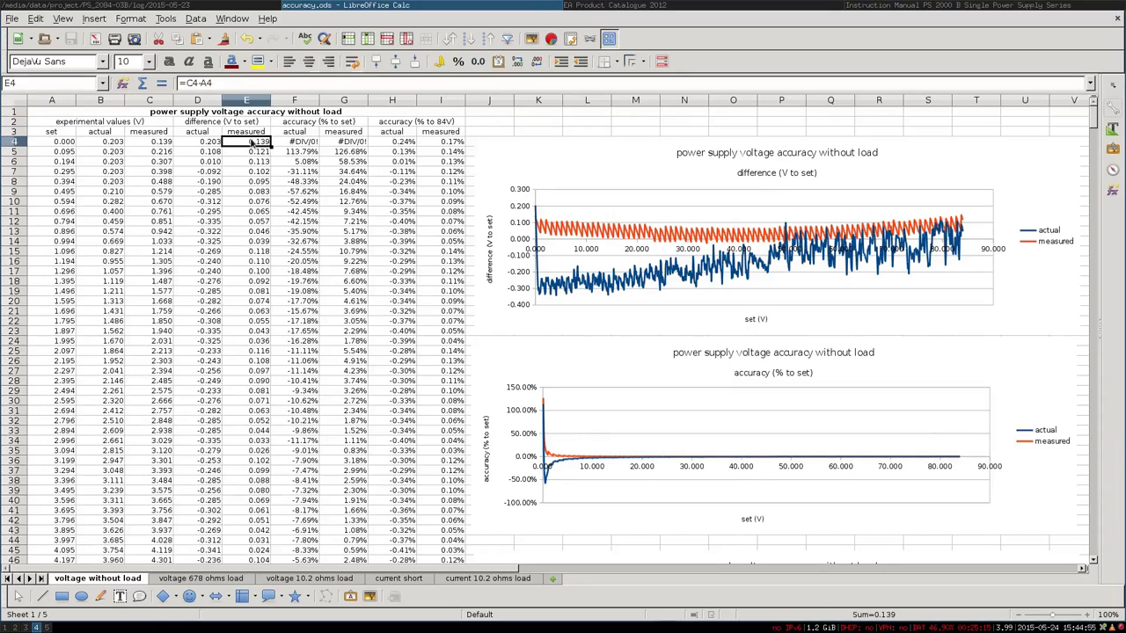
Step: Examine the voltage difference chart and the "accuracy (% to set)" columns, relating the measured difference in E5 to the set voltage in A5
left_click(557, 238)
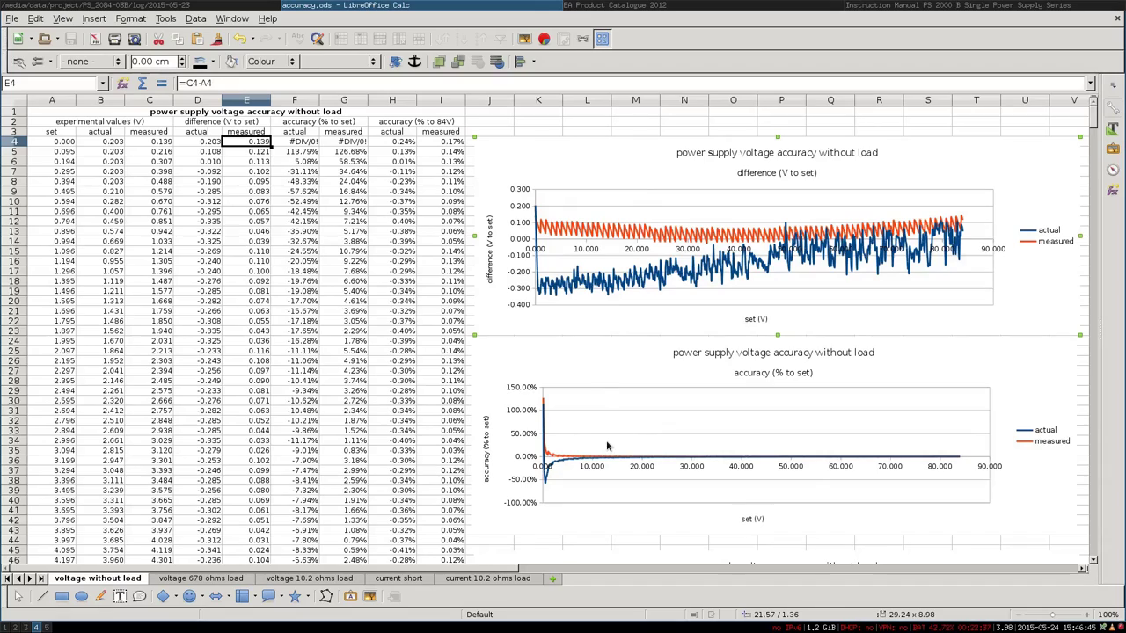
left_click_drag(322, 123, 296, 403)
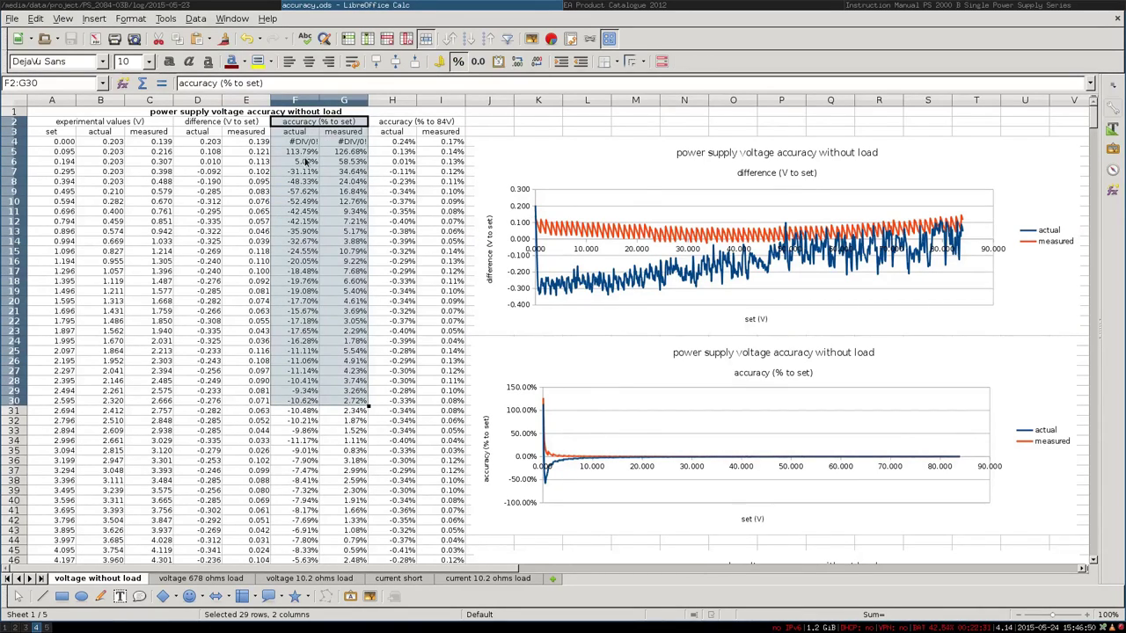
left_click(254, 152)
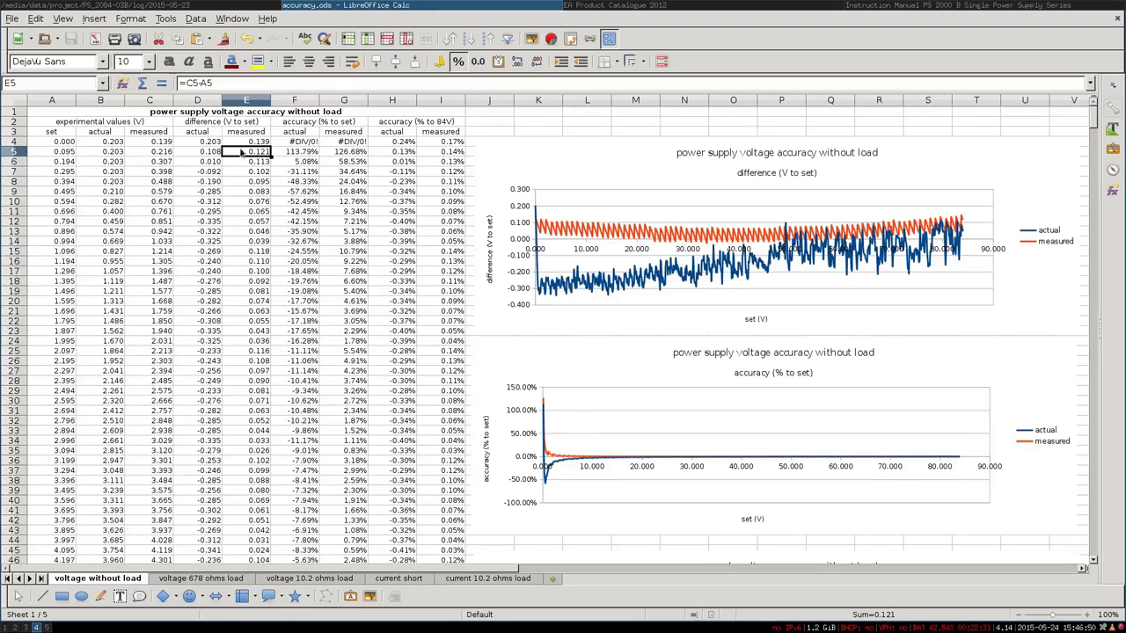
left_click(55, 152)
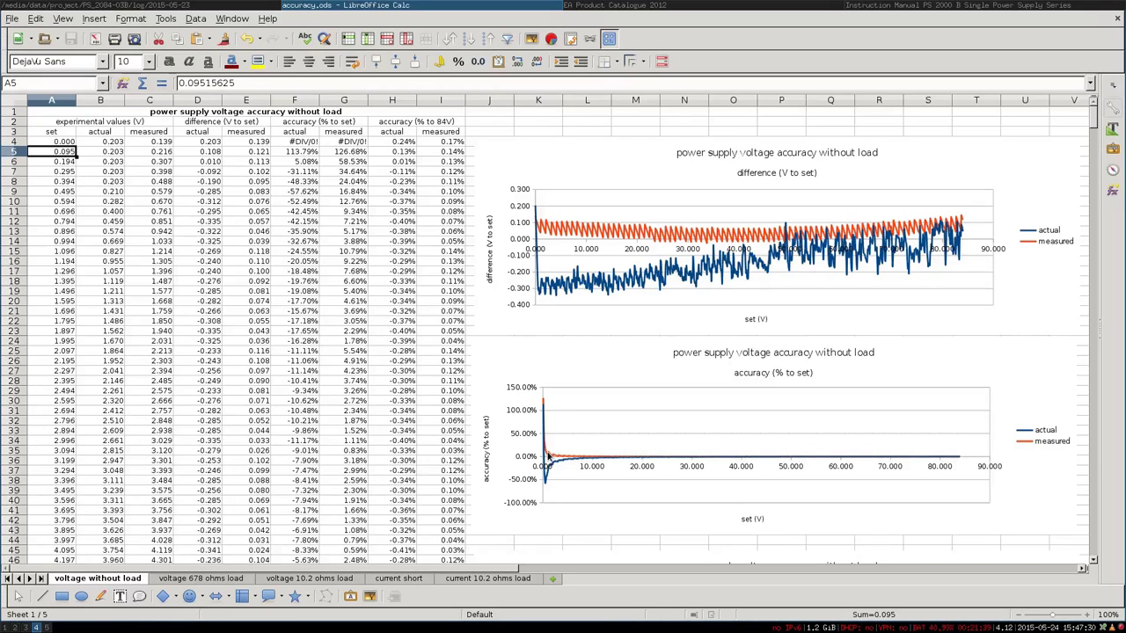
Step: Switch to the EA Product Catalogue 2012 and find the output voltage Accuracy row for the PS 2084-03B
left_click(622, 5)
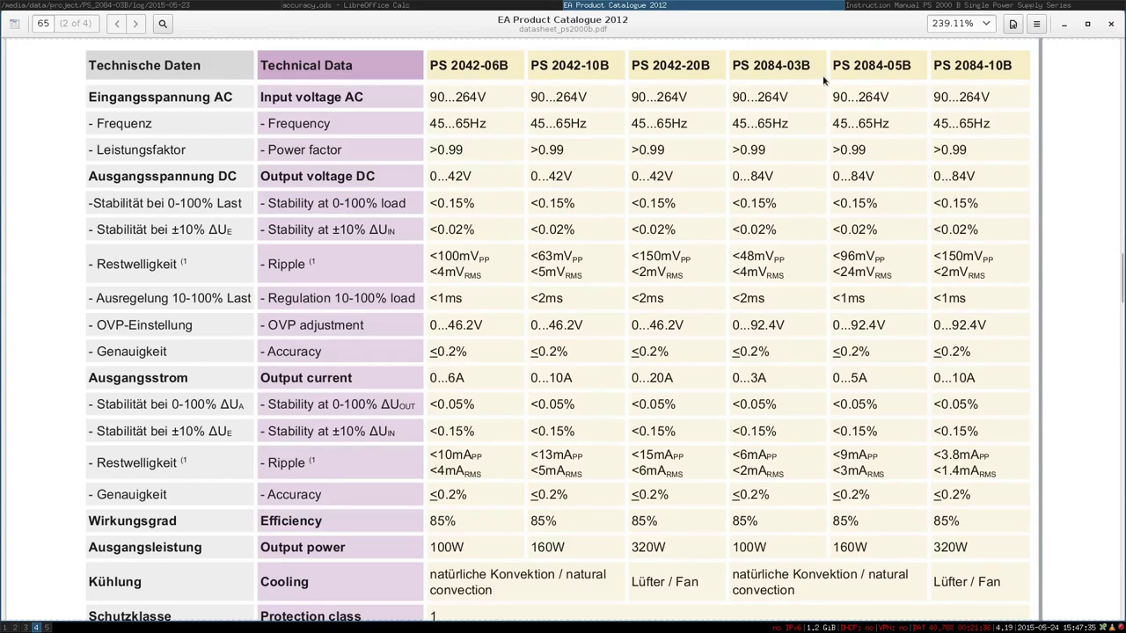
triple_click(755, 65)
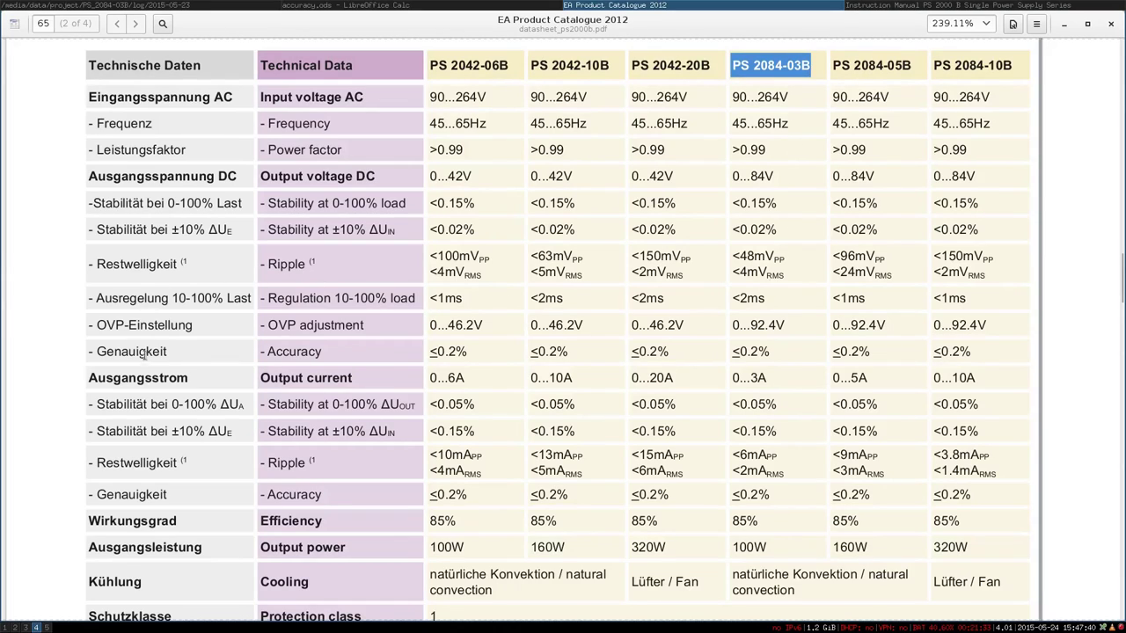
left_click(286, 354)
double_click(285, 353)
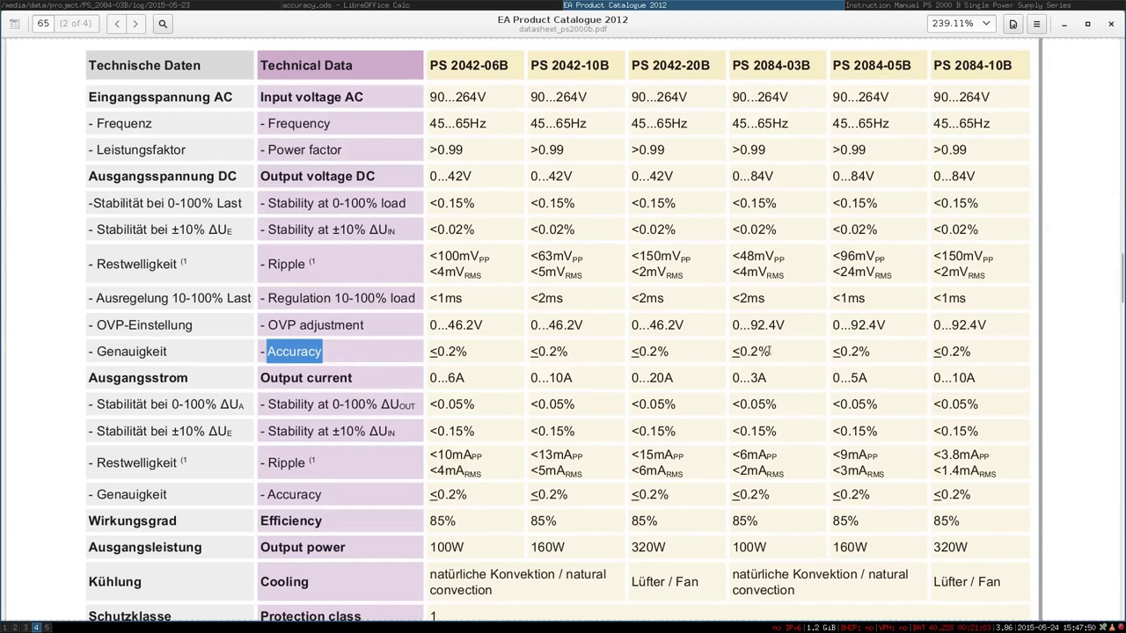
Step: Compare the "accuracy (% to set)" chart in accuracy.ods with the catalogue's voltage accuracy row, highlighting its percent sign
key("alt+Tab")
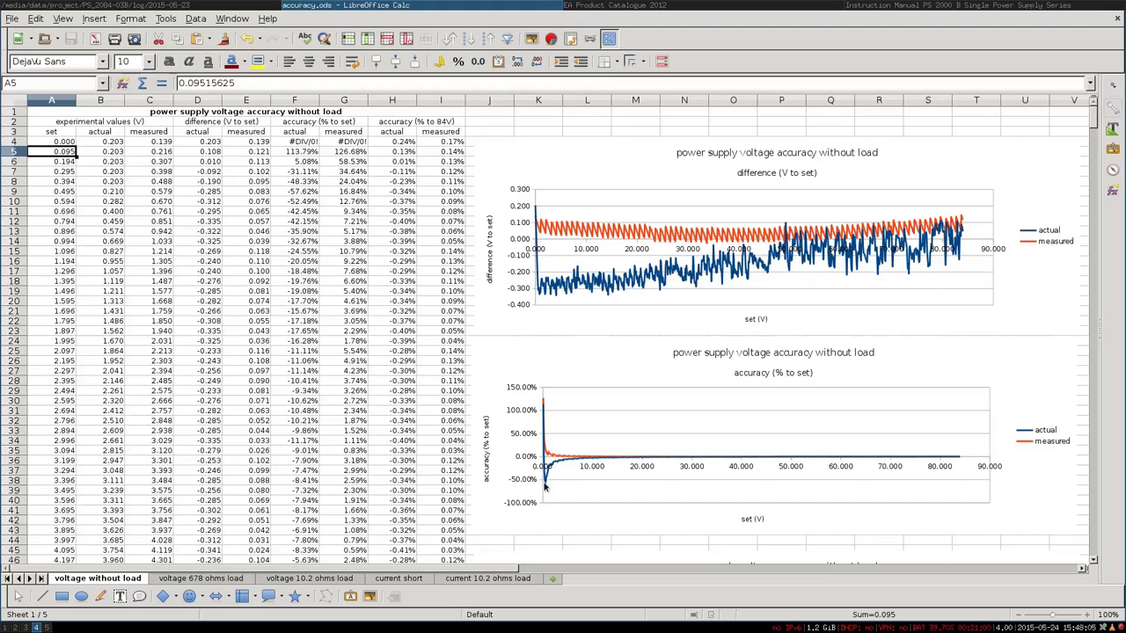
key("alt+Tab")
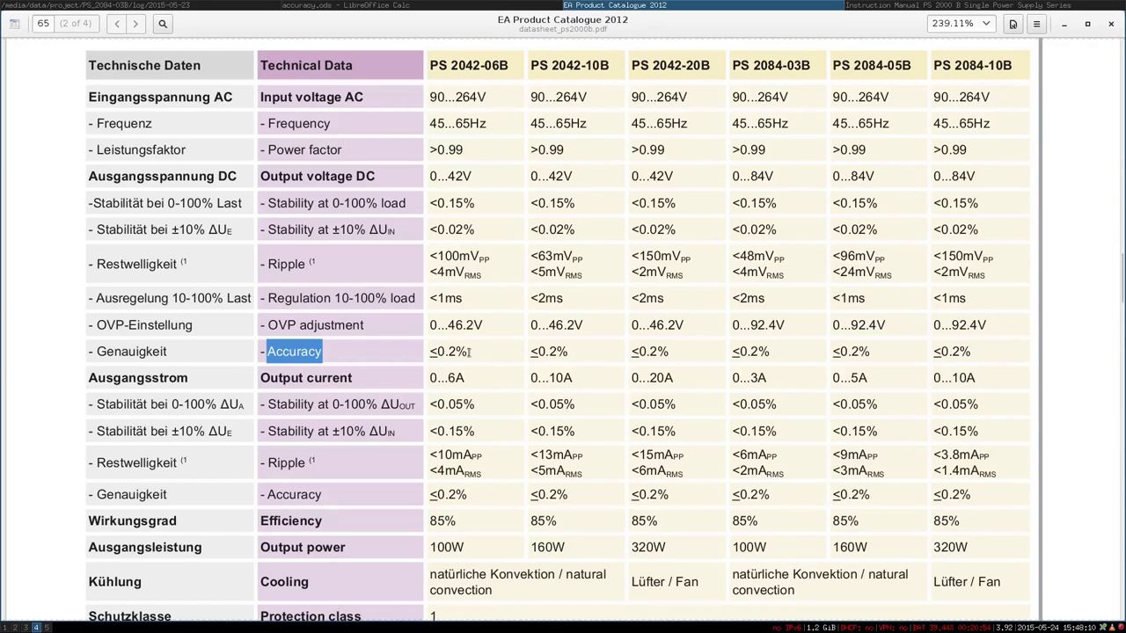
key("alt+Tab")
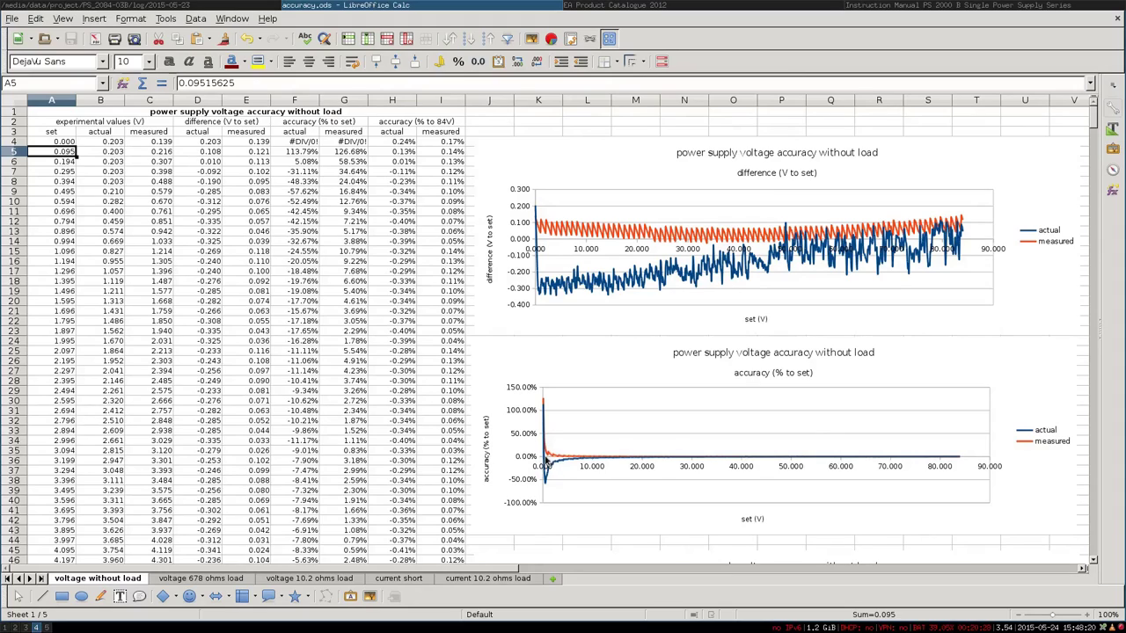
key("super+Right")
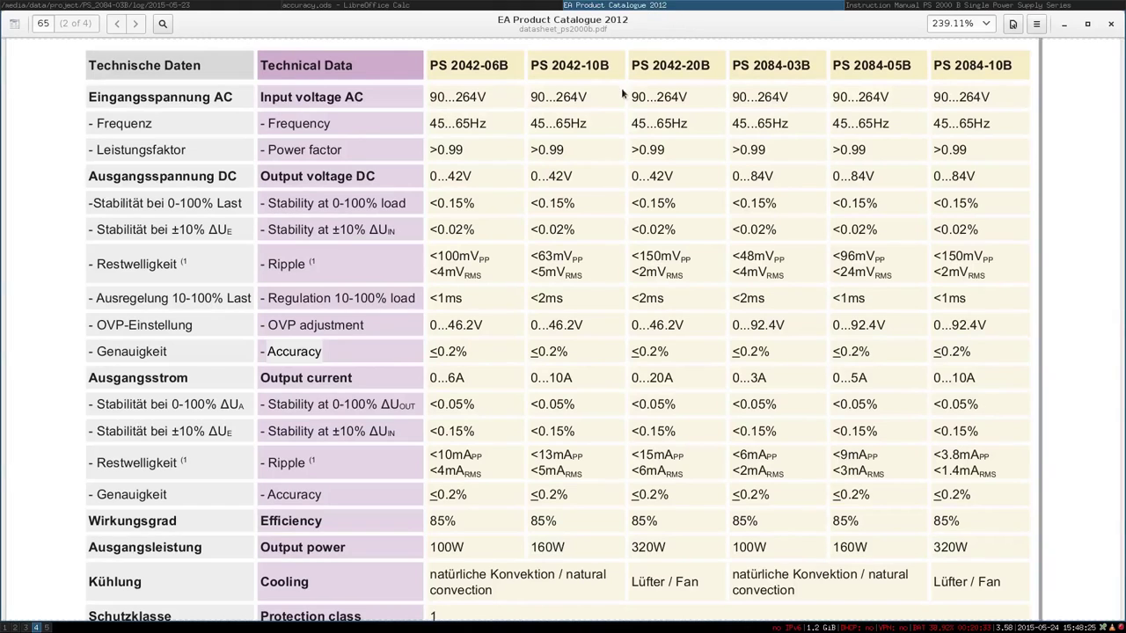
left_click(466, 351)
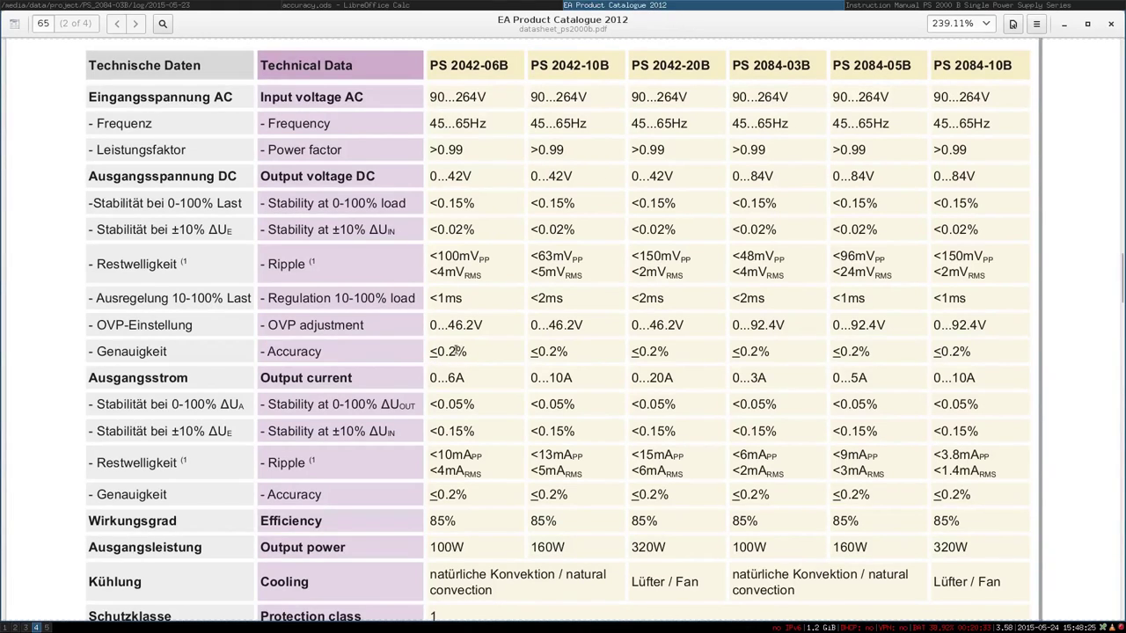
left_click(458, 351, "shift")
Step: Return to accuracy.ods and check the set voltage in A5 against the first rows of the difference and accuracy columns
key("super+Left")
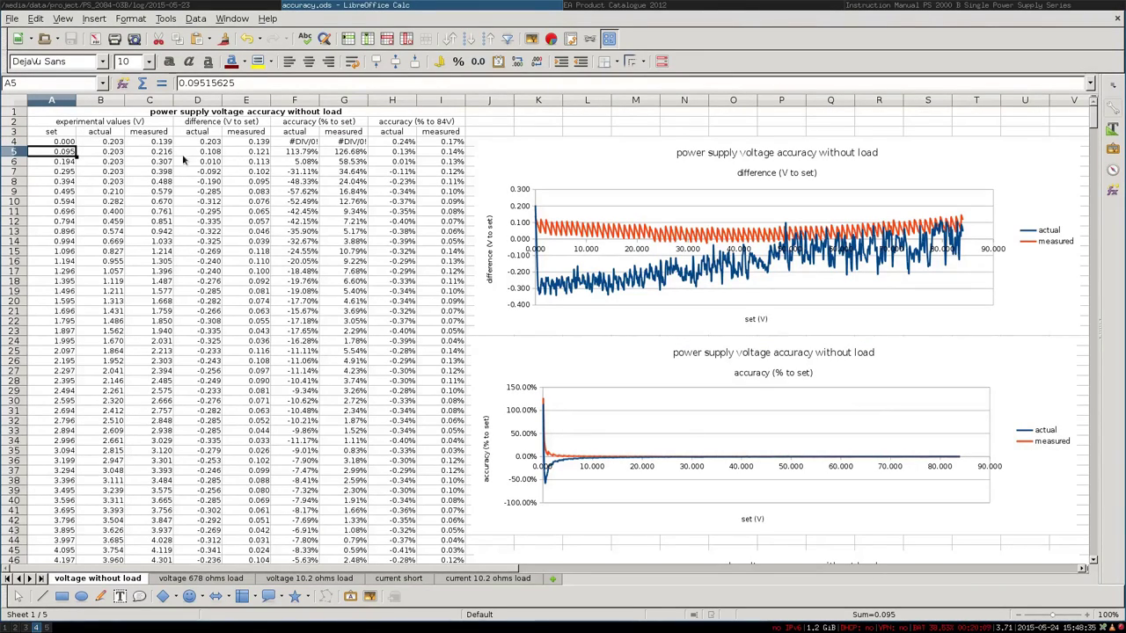
left_click(182, 154)
left_click(53, 152)
Step: Switch to the PS 2000 B instruction manual and highlight the PS 2084-03B model name and its output voltage accuracy value
left_click(668, 5)
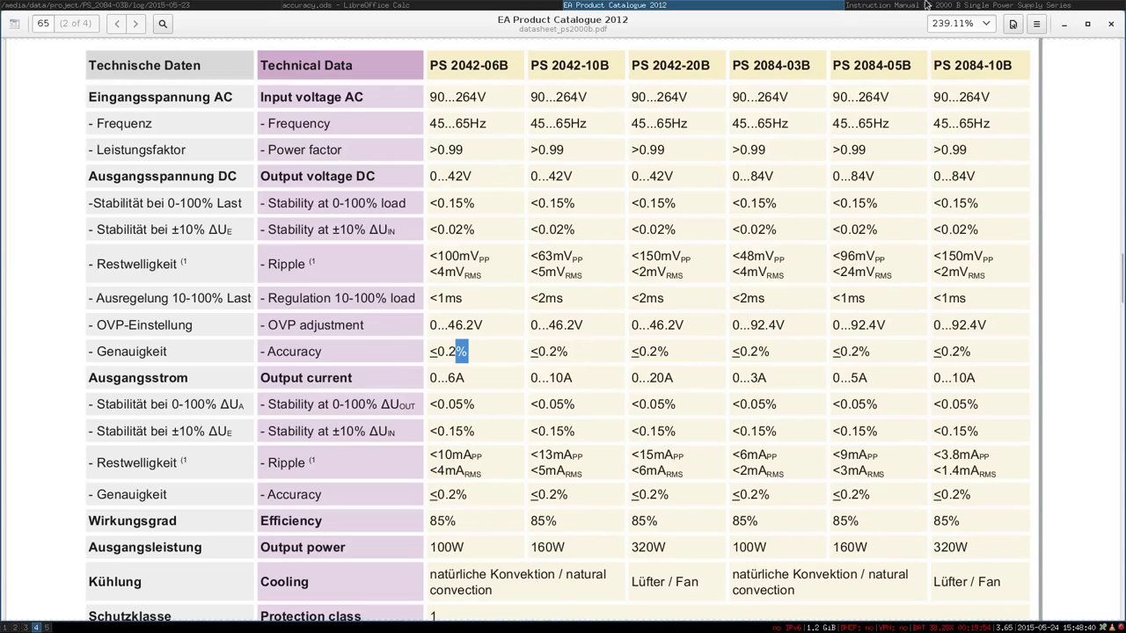
left_click(969, 5)
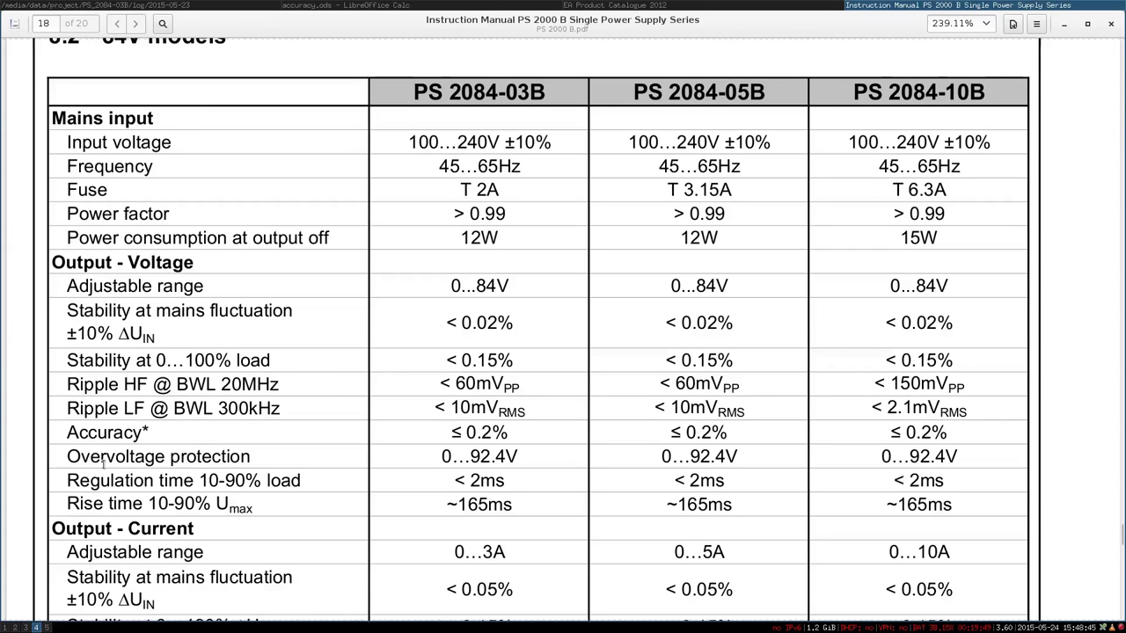
double_click(475, 94)
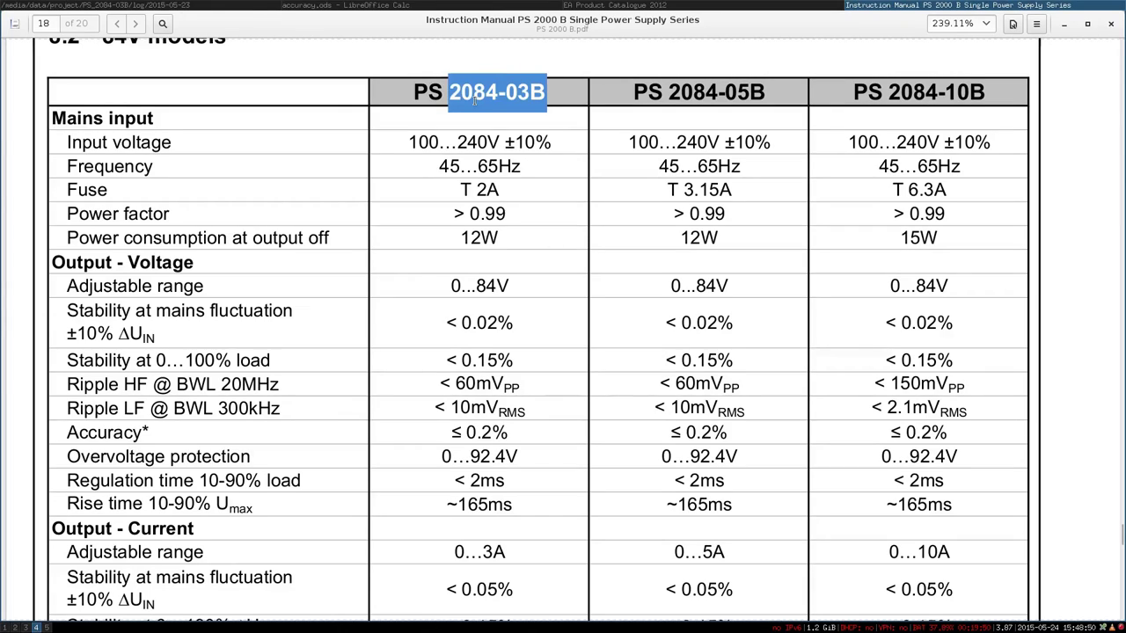
left_click_drag(476, 94, 437, 95)
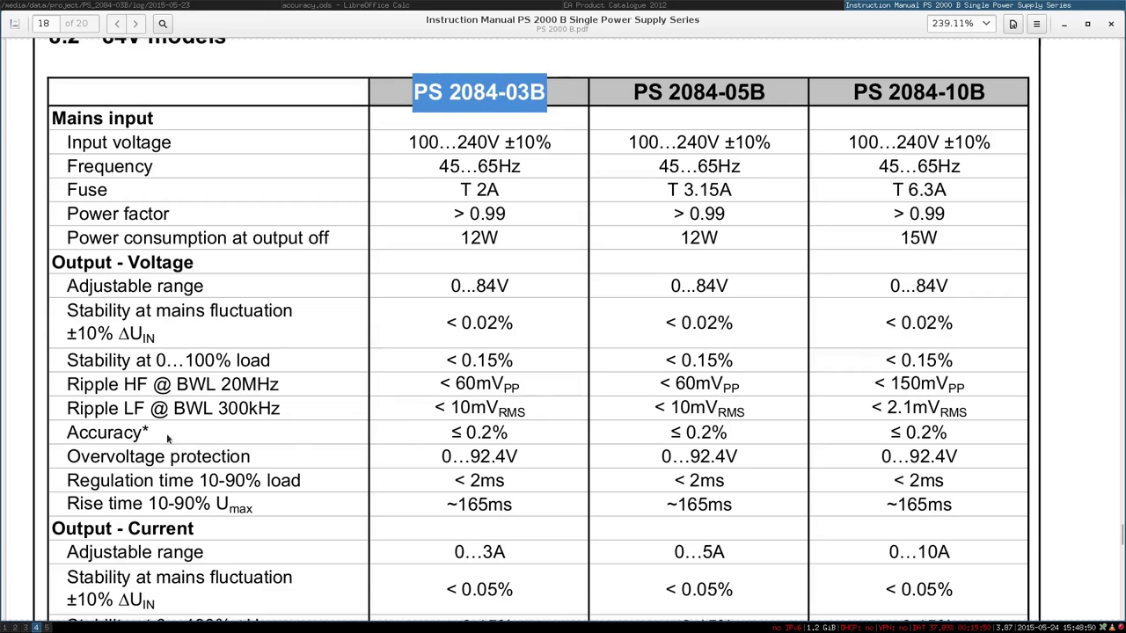
double_click(105, 432)
left_click(452, 432)
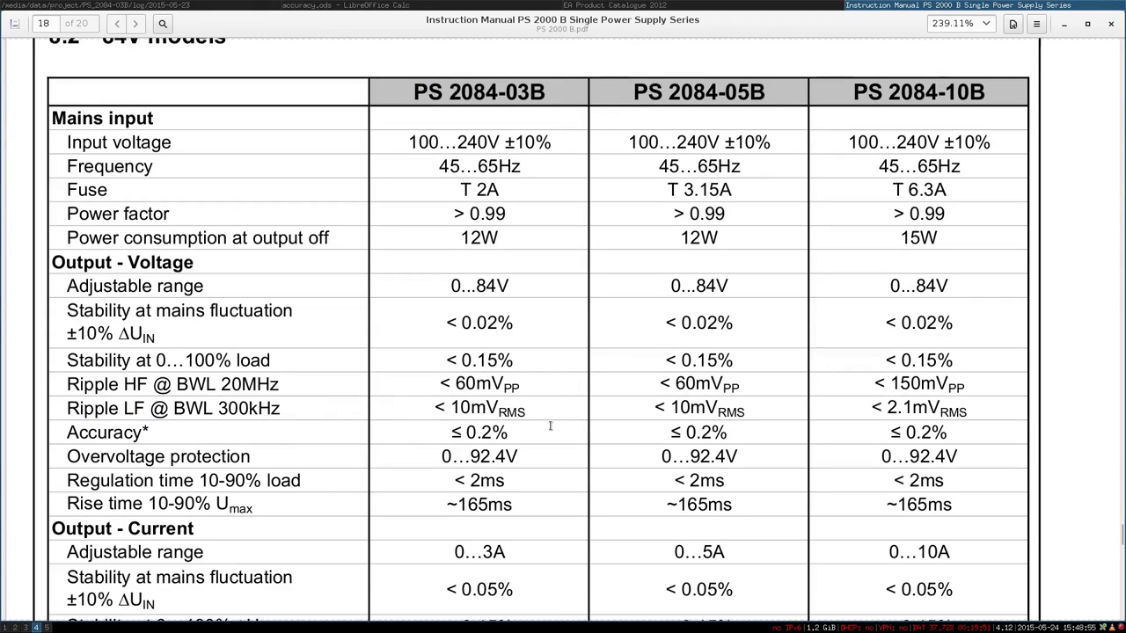
left_click_drag(450, 433, 508, 433)
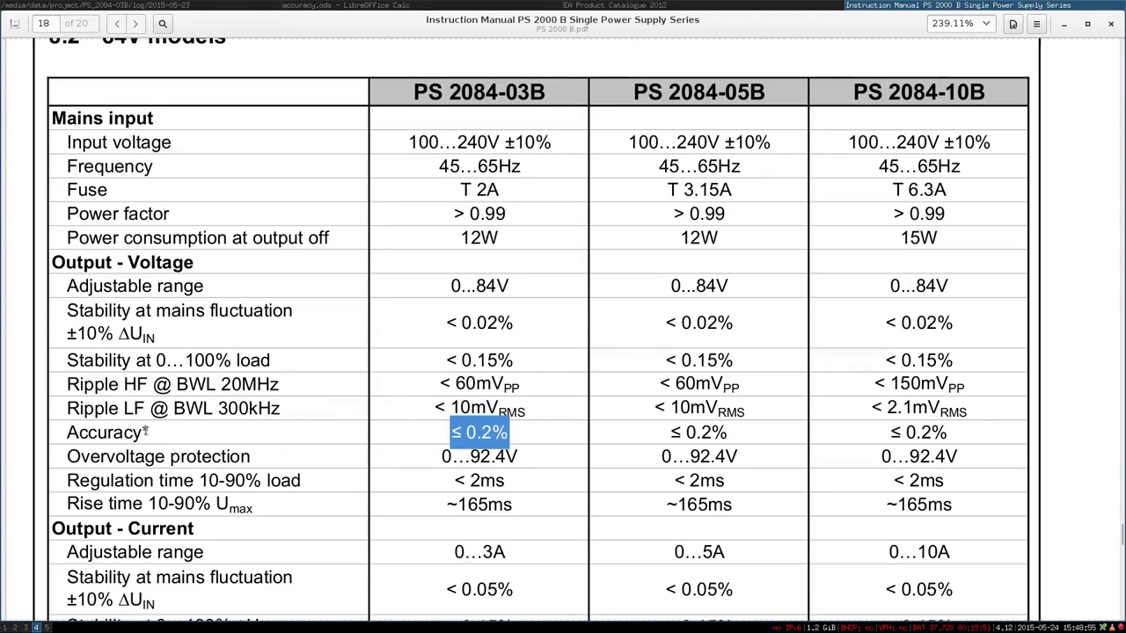
Step: Follow the asterisk on the voltage Accuracy entry to its footnote below the table and read the definition and example
left_click_drag(146, 430, 152, 430)
scroll(168, 423, "down", 10)
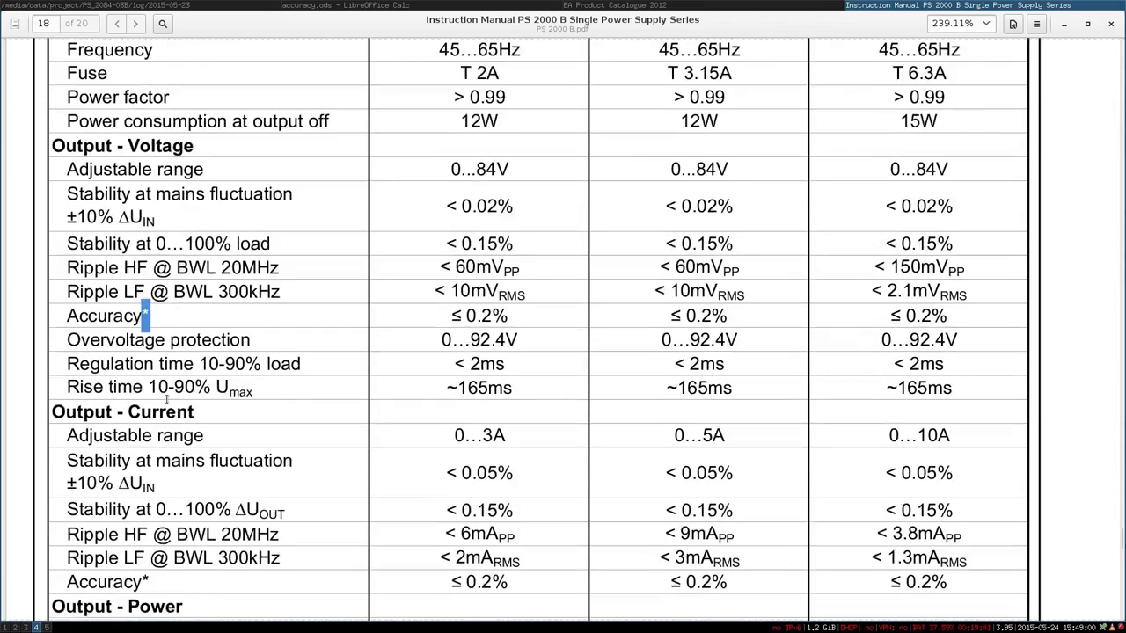
scroll(173, 415, "up", 1)
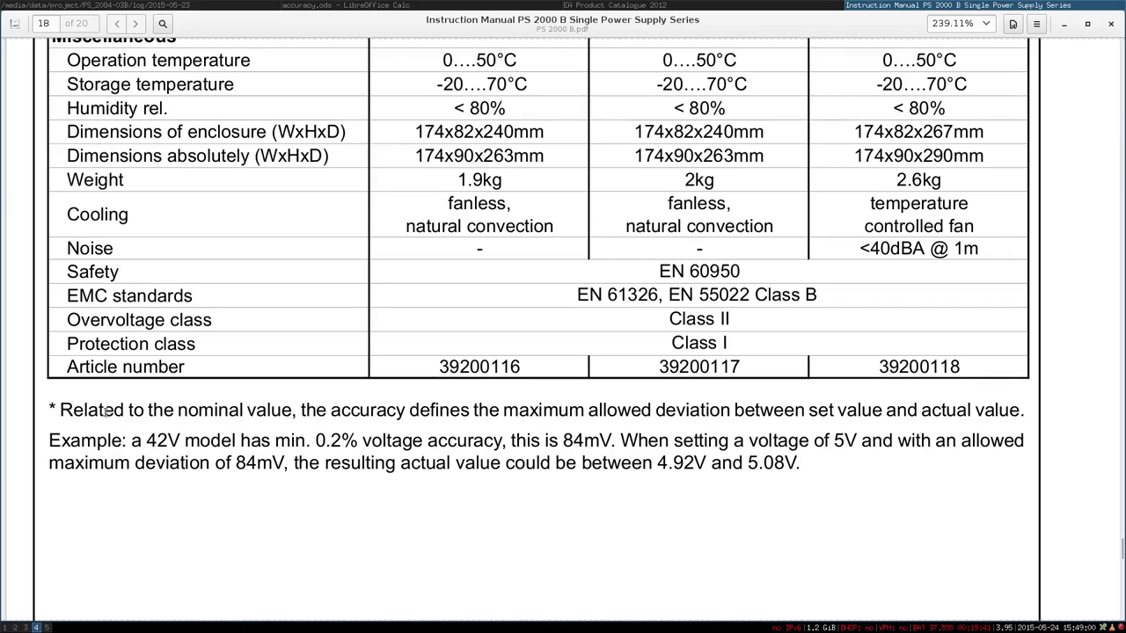
left_click_drag(75, 413, 403, 435)
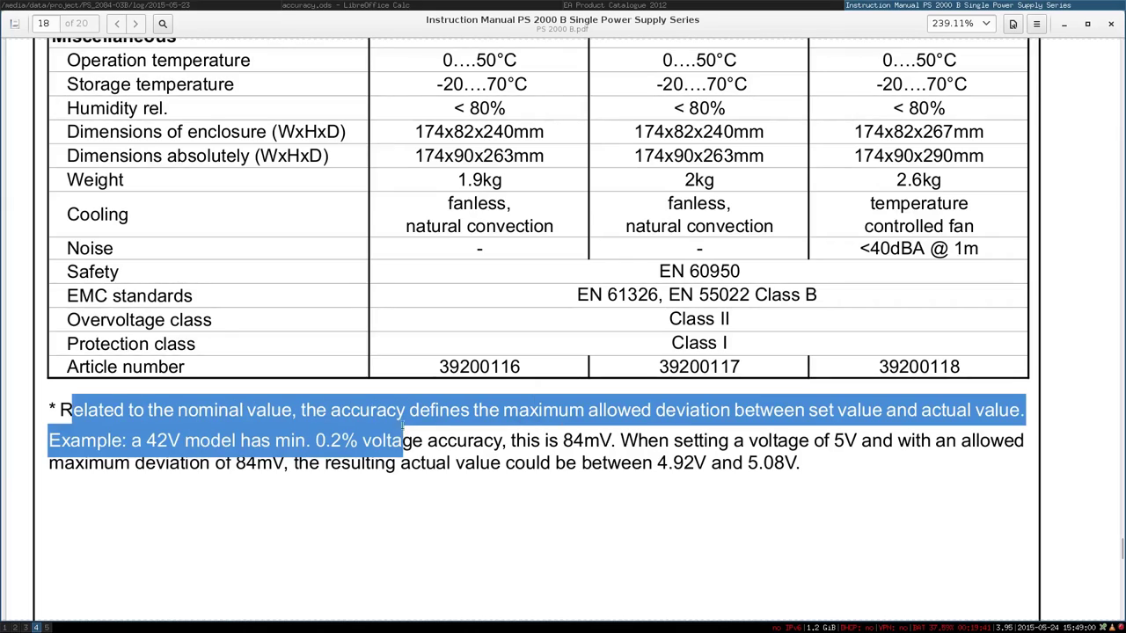
left_click(402, 420)
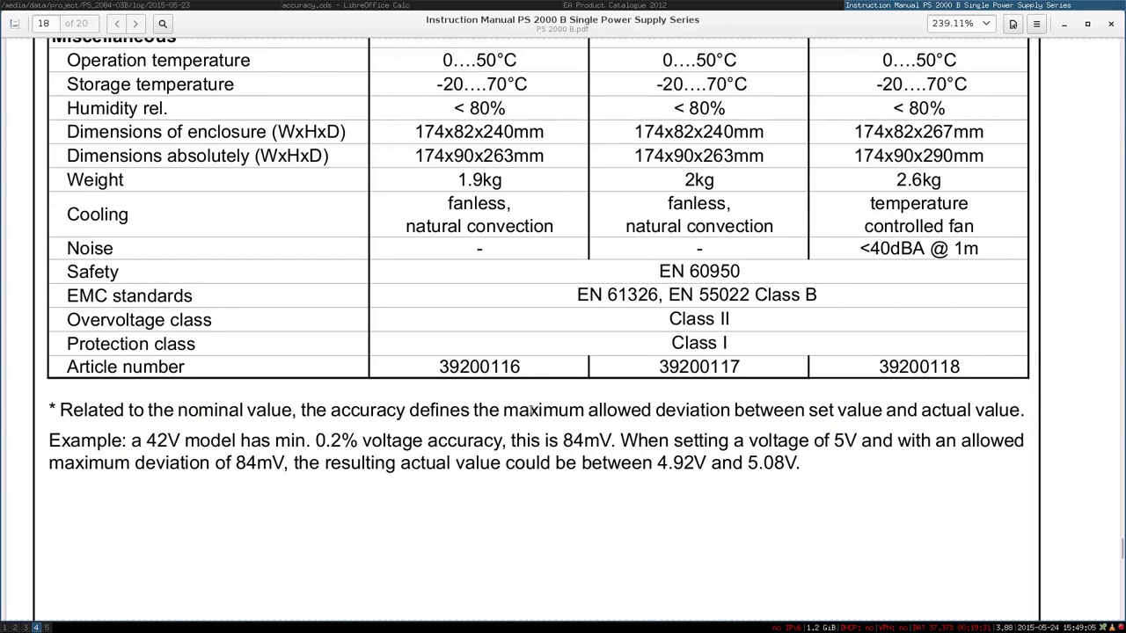
Step: Highlight the 84 in the PS 2084-03B model name and the 84V adjustable voltage limit, relating them to the accuracy footnote
scroll(541, 437, "up", 10)
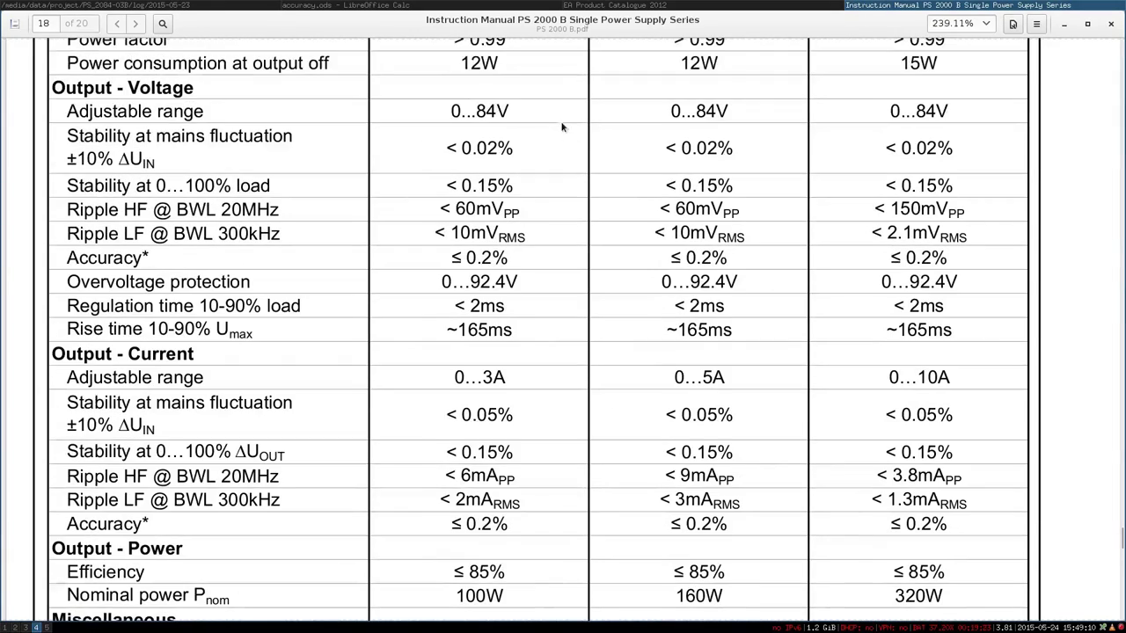
scroll(562, 128, "up", 4)
left_click_drag(474, 152, 498, 151)
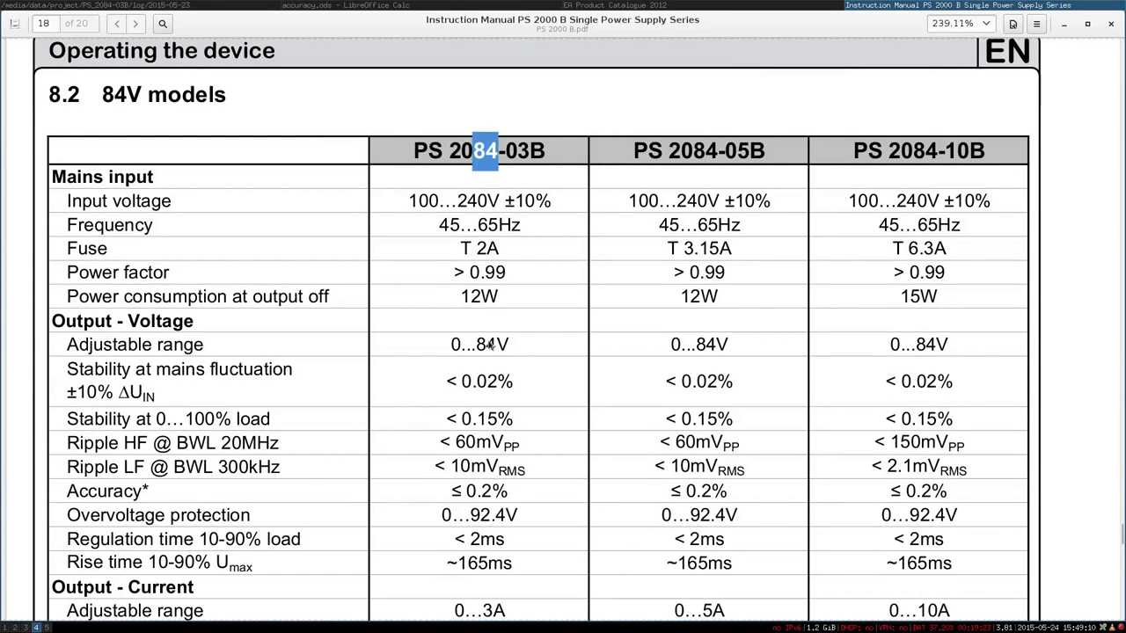
left_click_drag(476, 345, 507, 345)
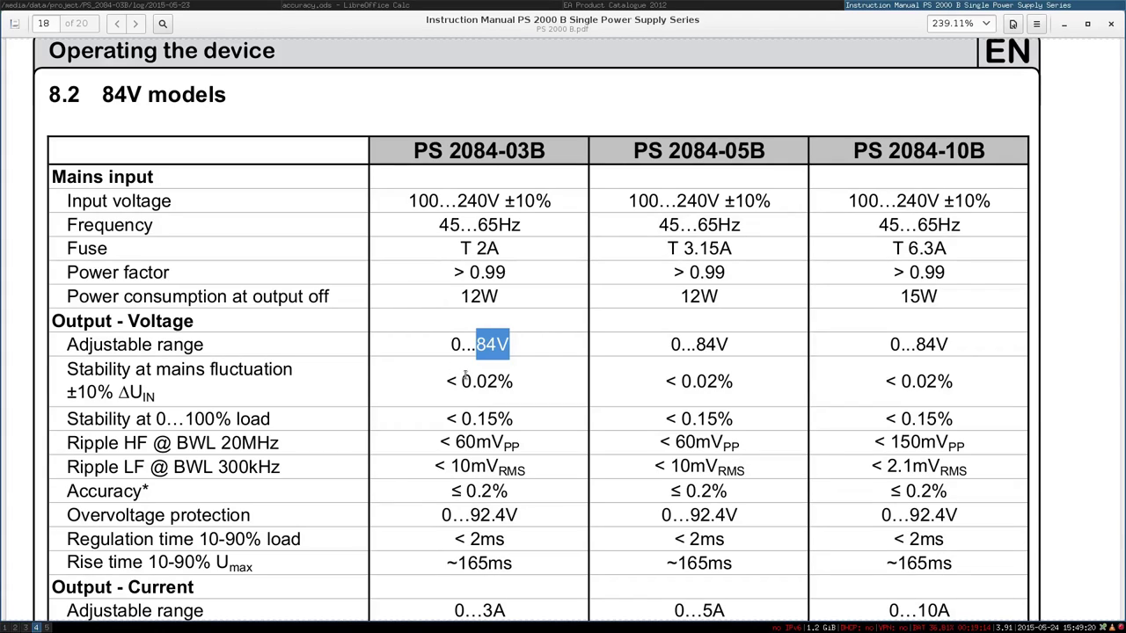
scroll(465, 376, "down", 10)
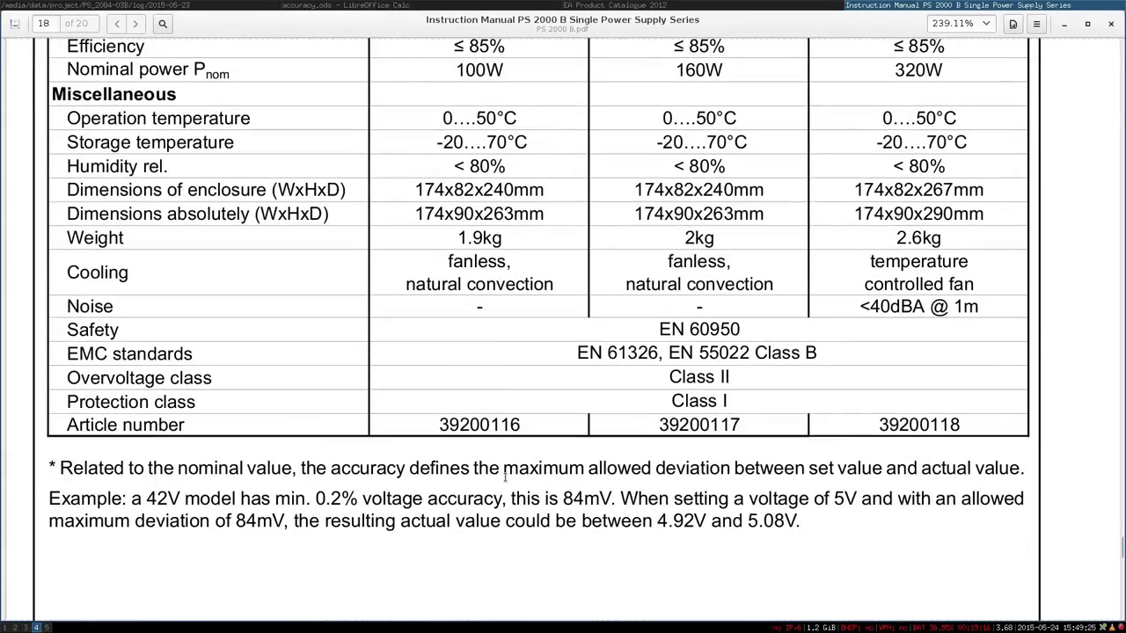
scroll(383, 502, "up", 12)
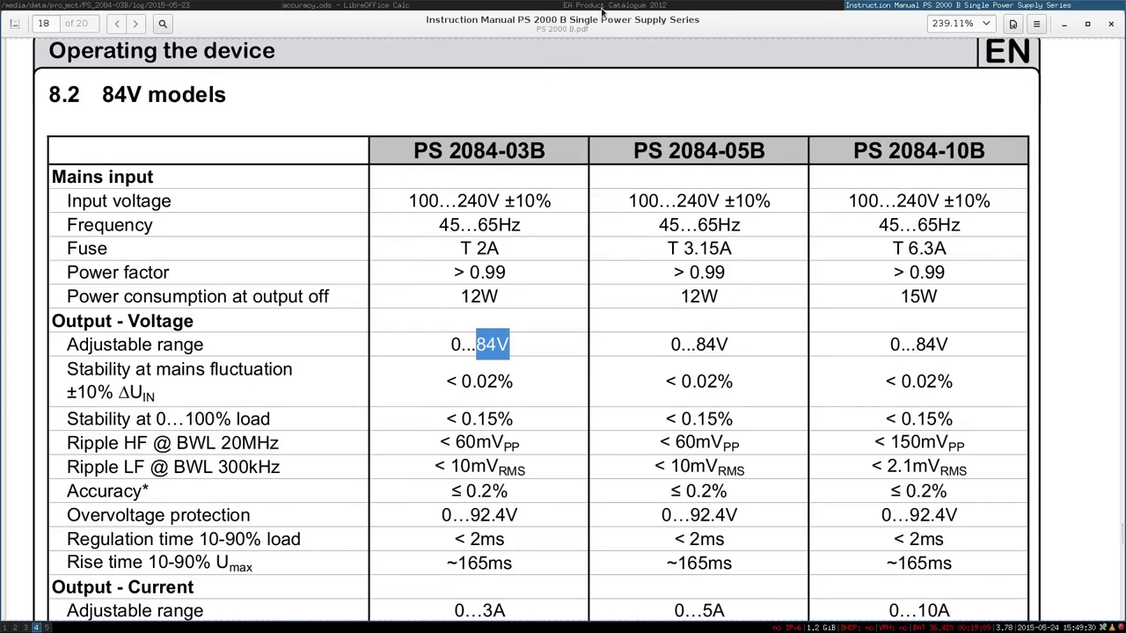
Step: Return to accuracy.ods, examine the "accuracy (% to 84V)" chart for no load, and open the "voltage 678 ohms load" sheet
left_click(337, 7)
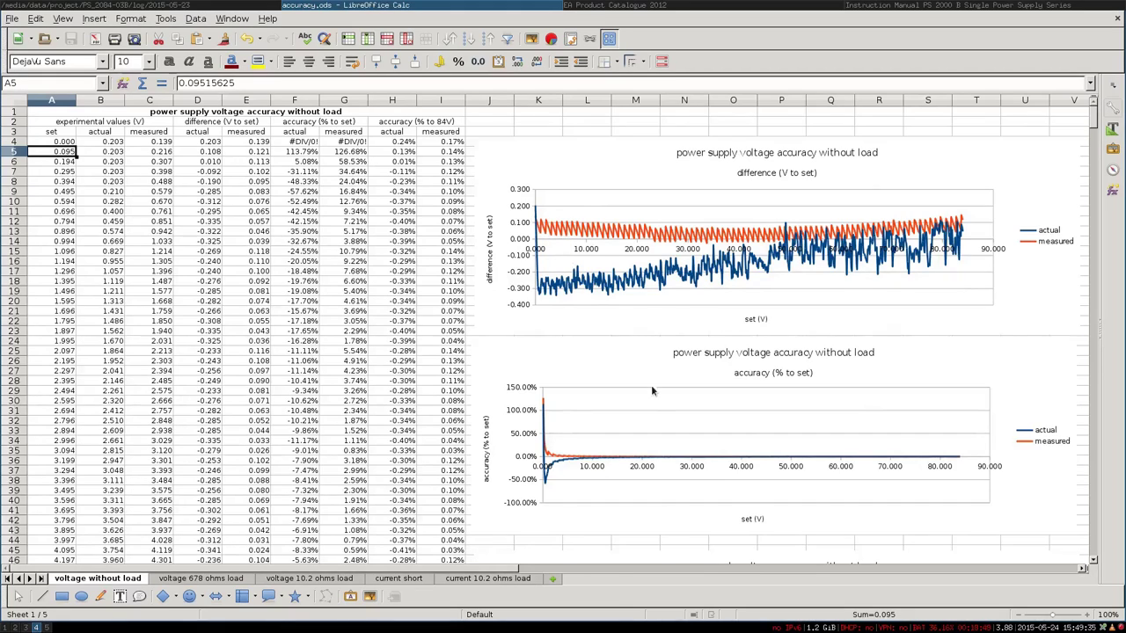
scroll(637, 411, "down", 7)
left_click(591, 387)
scroll(590, 381, "down", 3)
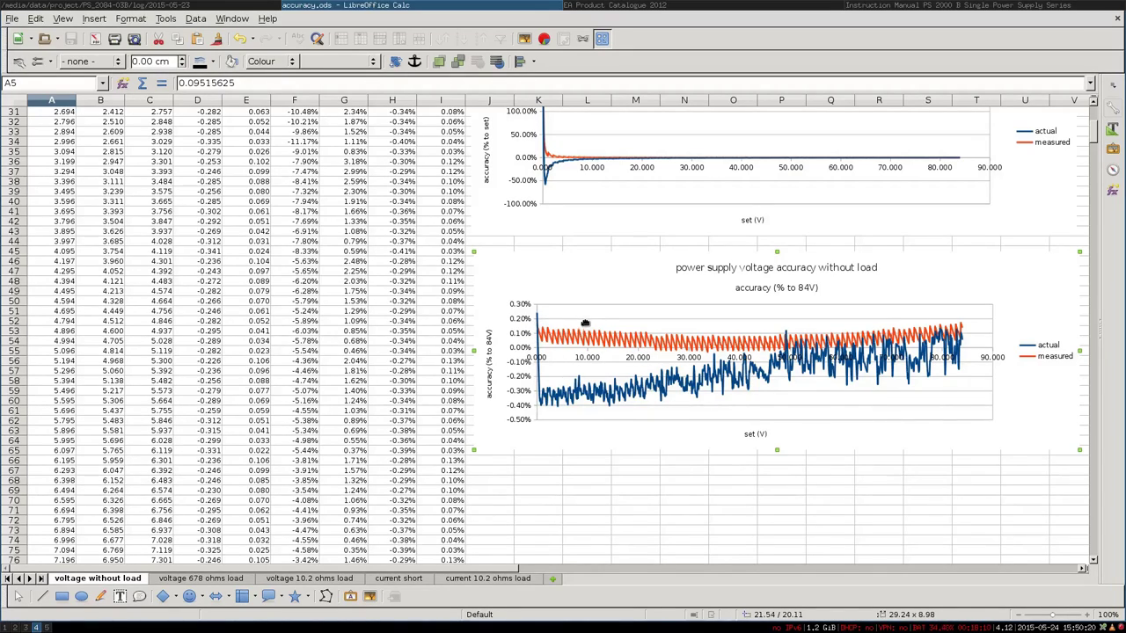
left_click(201, 579)
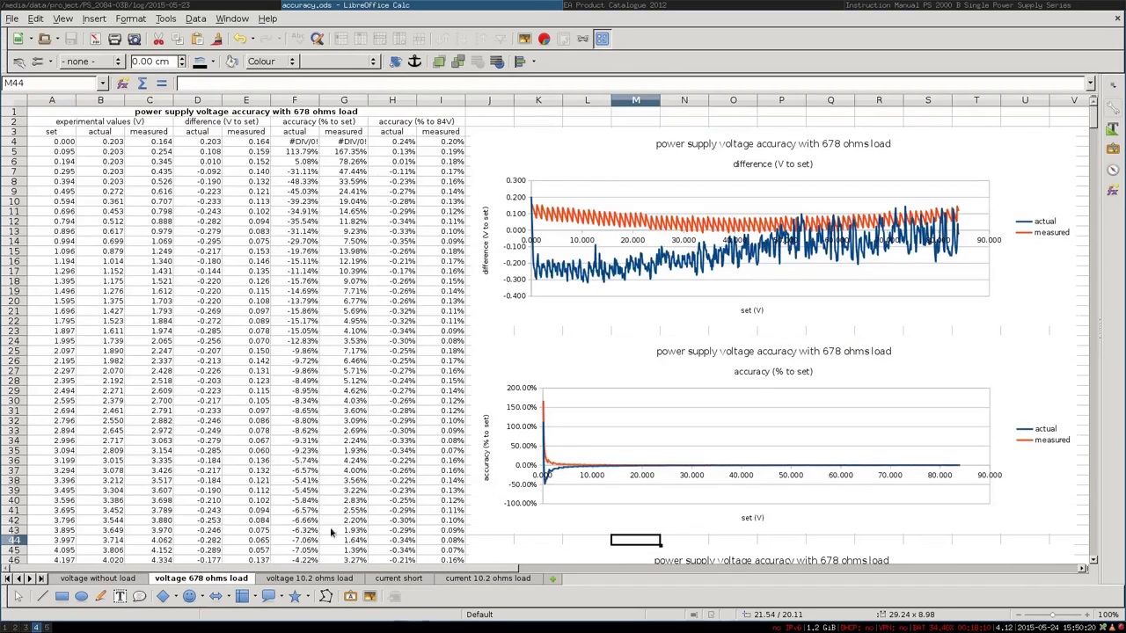